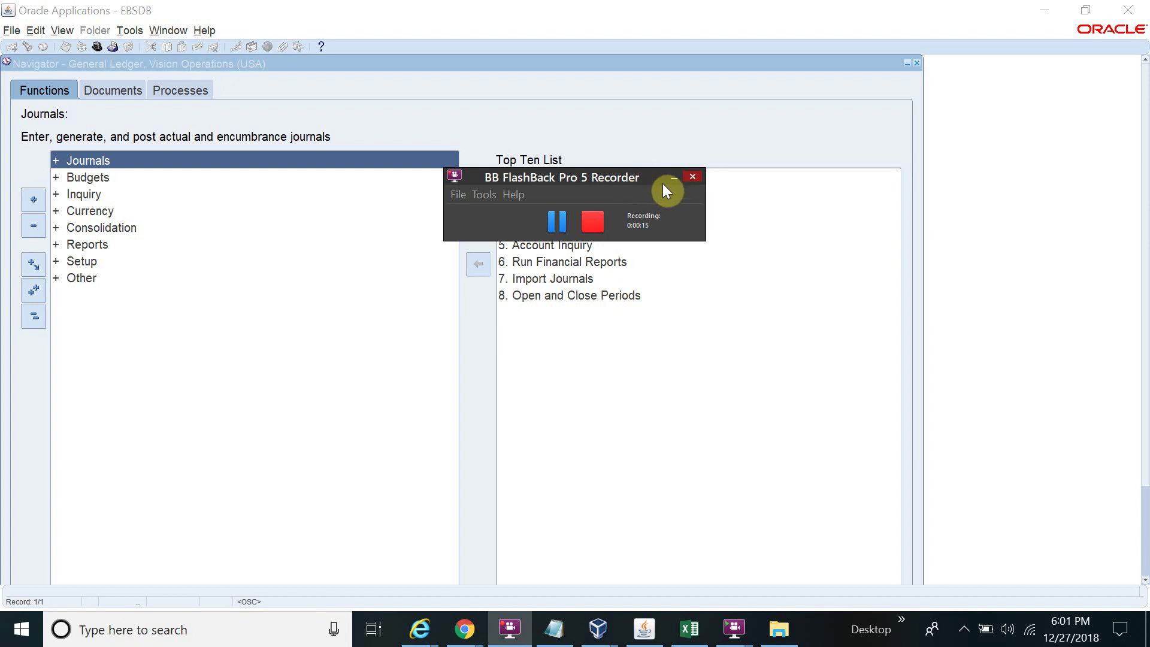
Switch the responsibility to System Administrator.
click(671, 178)
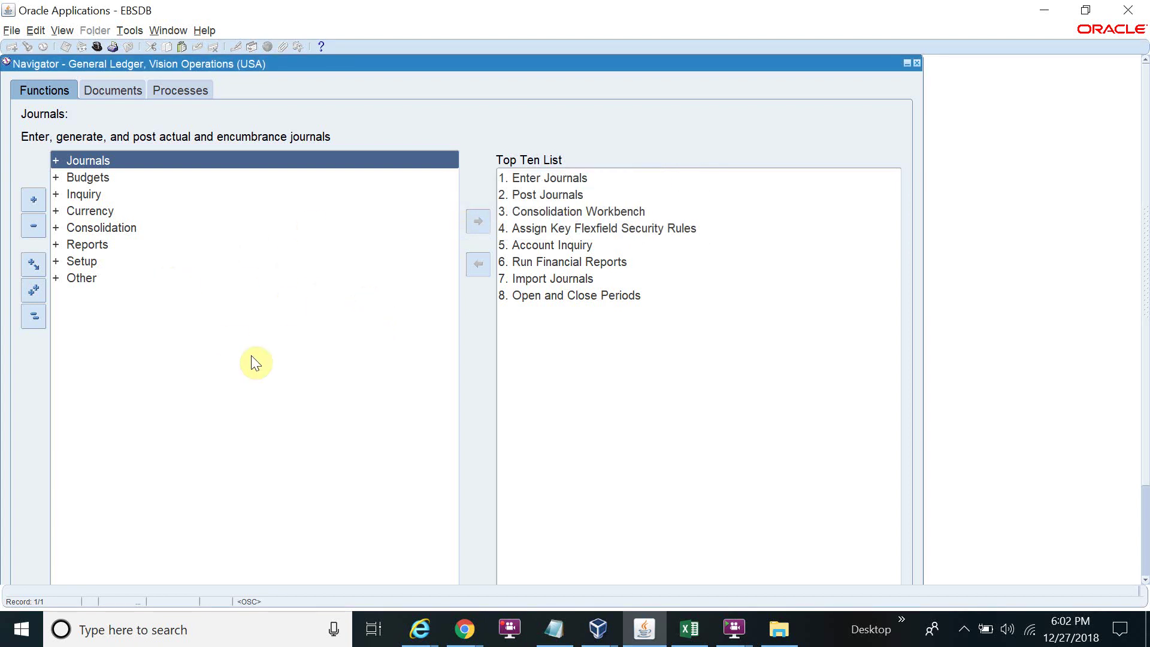
key(alt+f)
key(r)
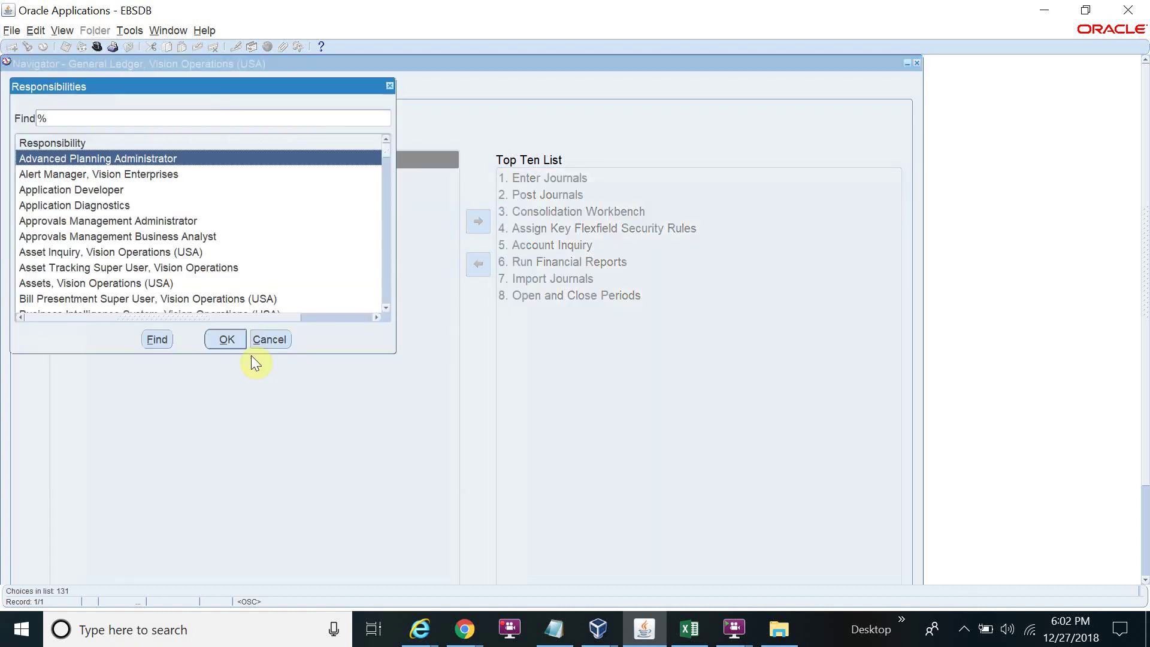
text(system Administrat)
key(Return)
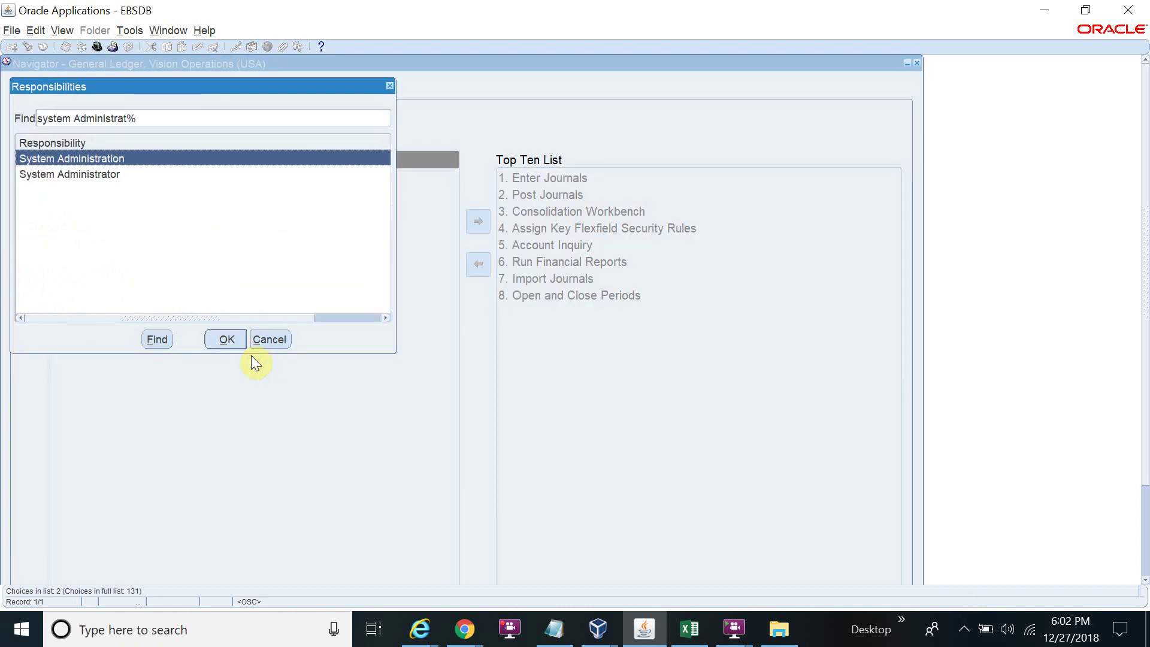
key(Down)
key(Return)
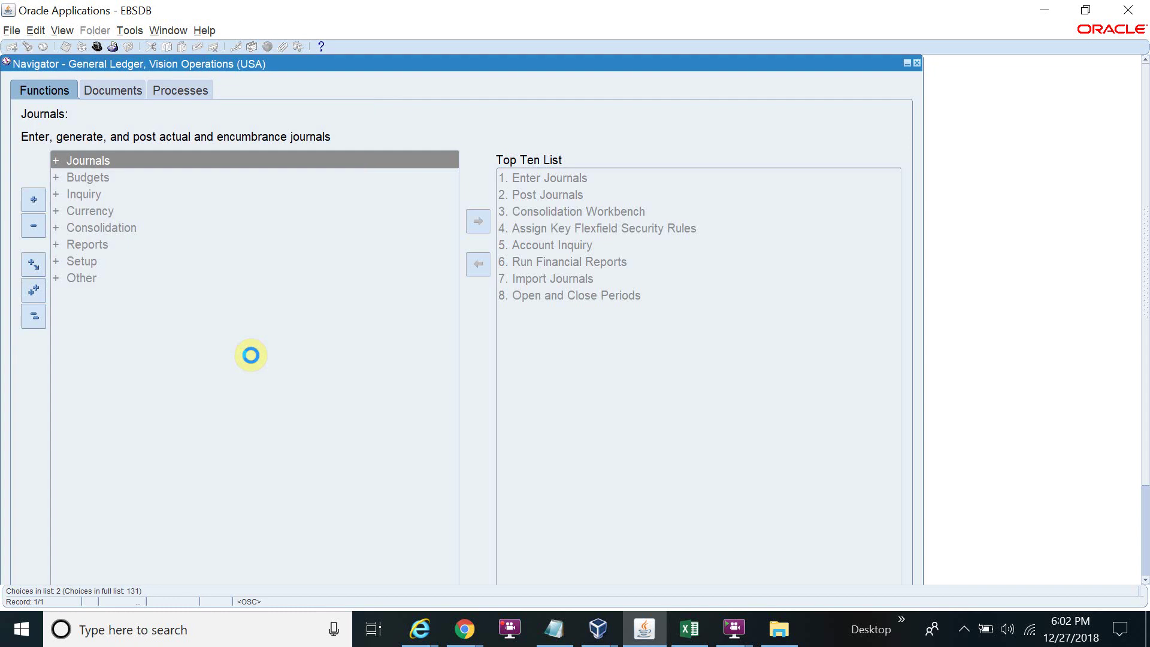
Open the Profile System Values search and set its responsibility criterion to Payables, Vision Operations (USA).
double_click(560, 229)
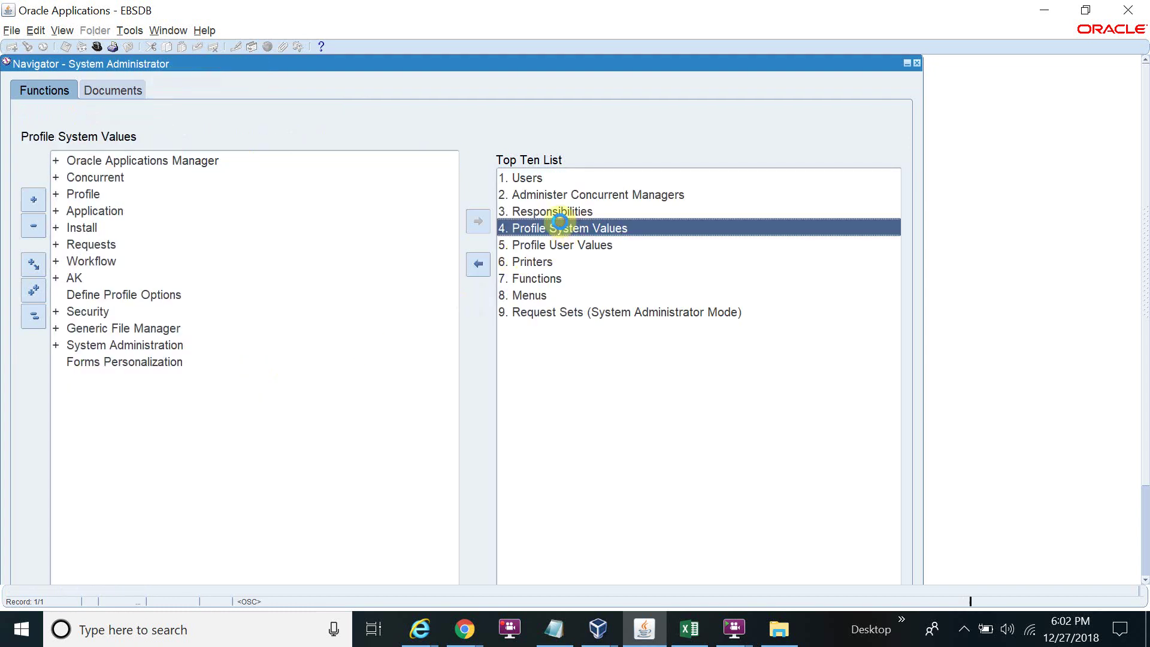
click(407, 148)
text(Paya)
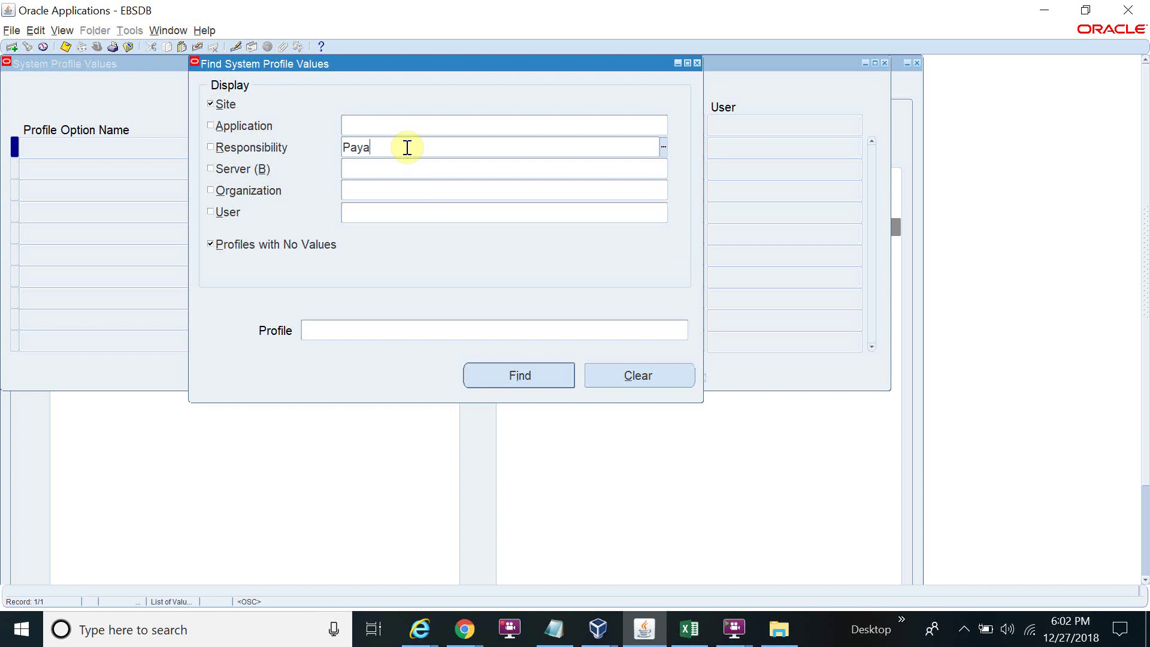
text(%Vision%Op%)
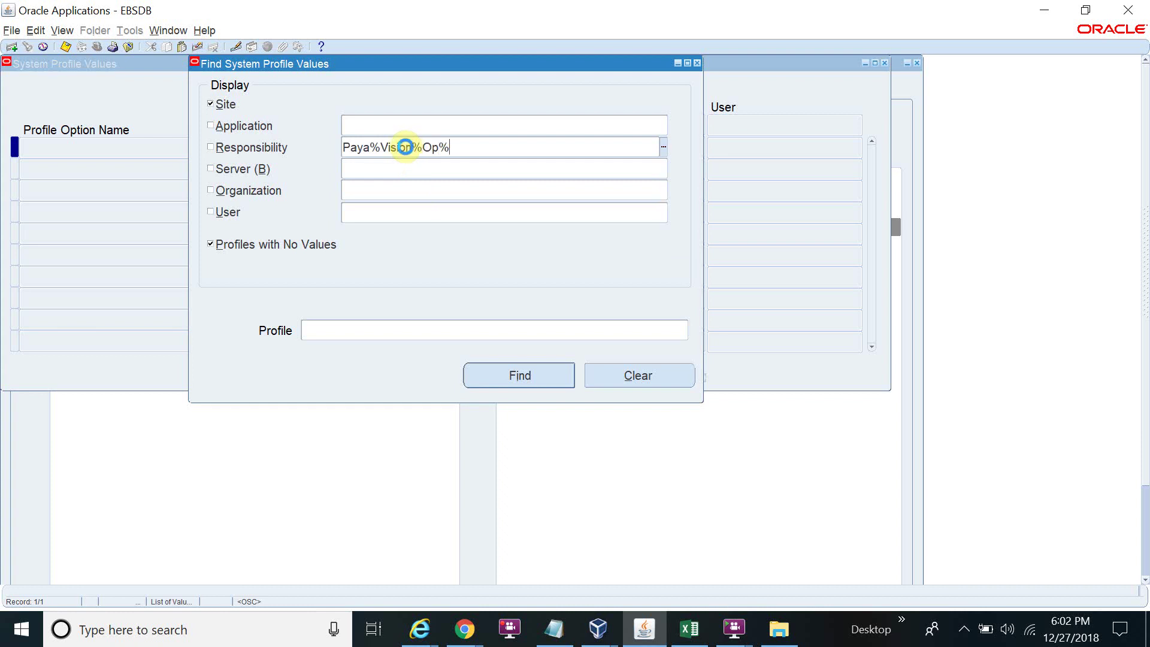
key(Tab)
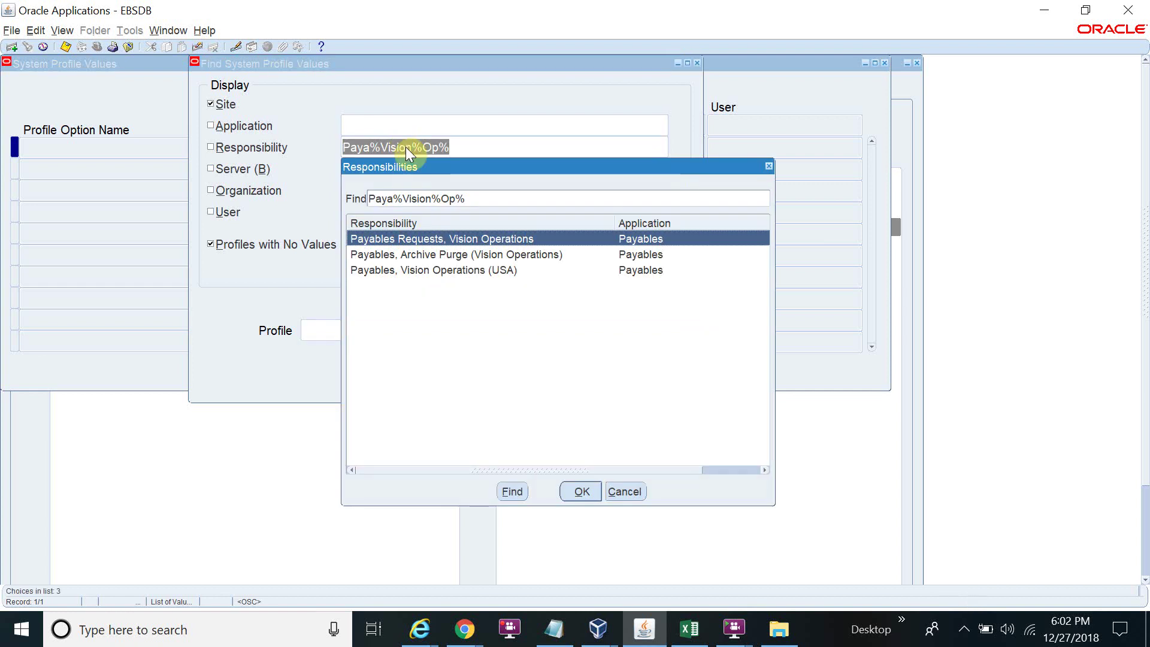
key(Down)
key(Down)
key(Return)
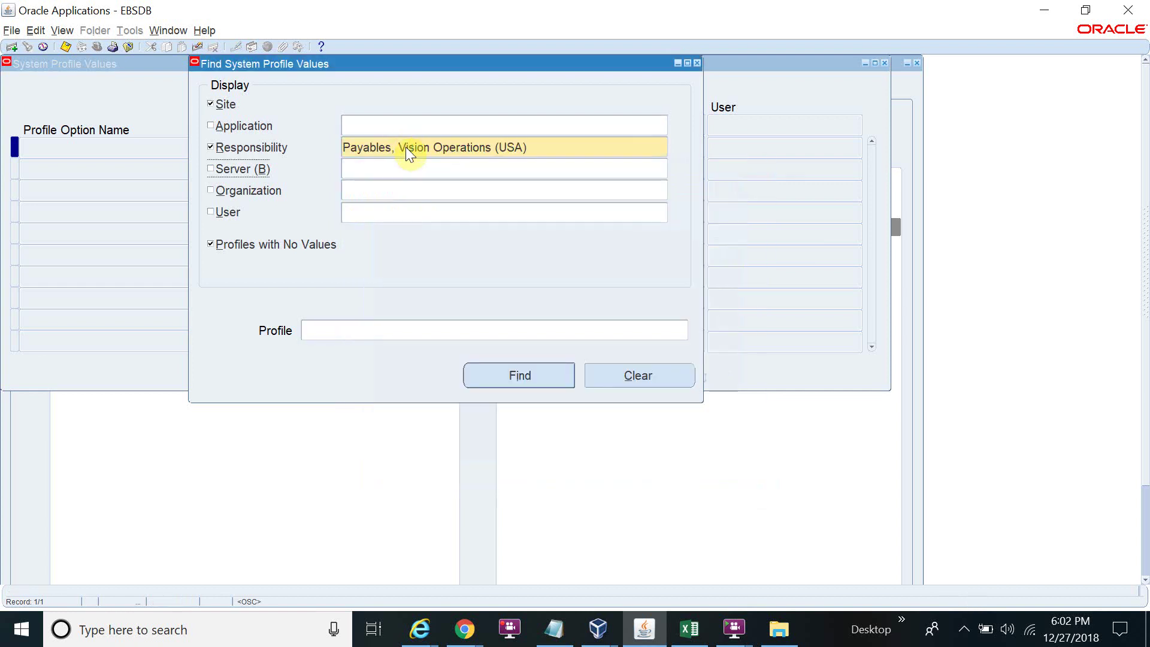
Find the HR: Security Profile option with the profile search text HR%SEC%Pro%.
click(416, 331)
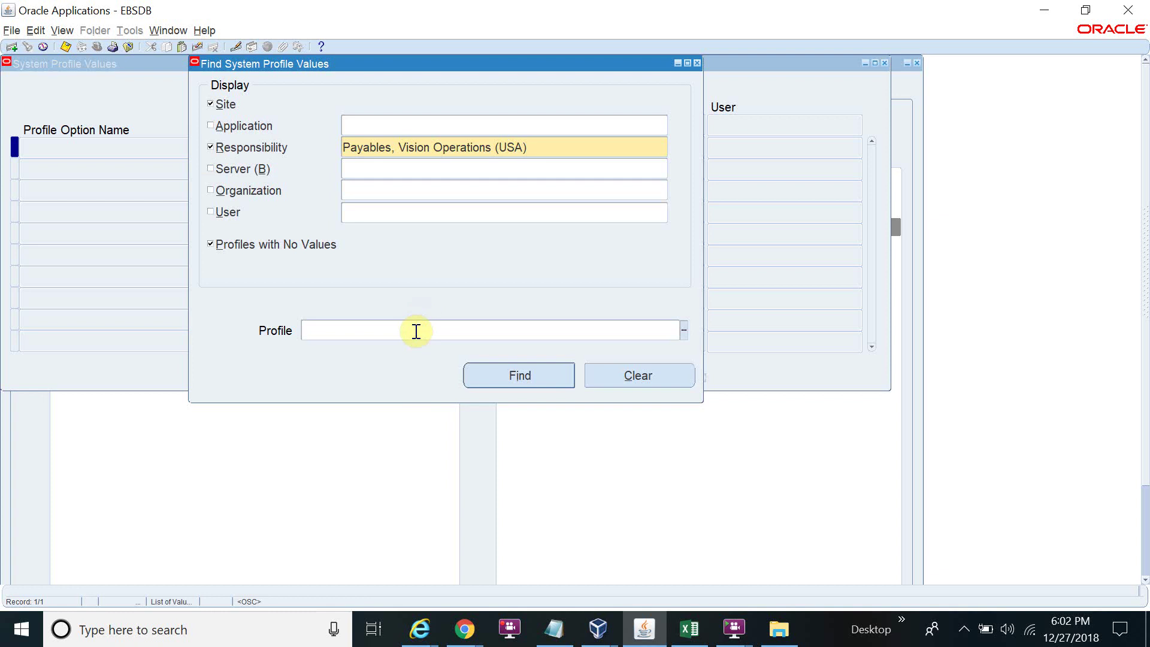
text(HR%SEC%Pro%)
key(Return)
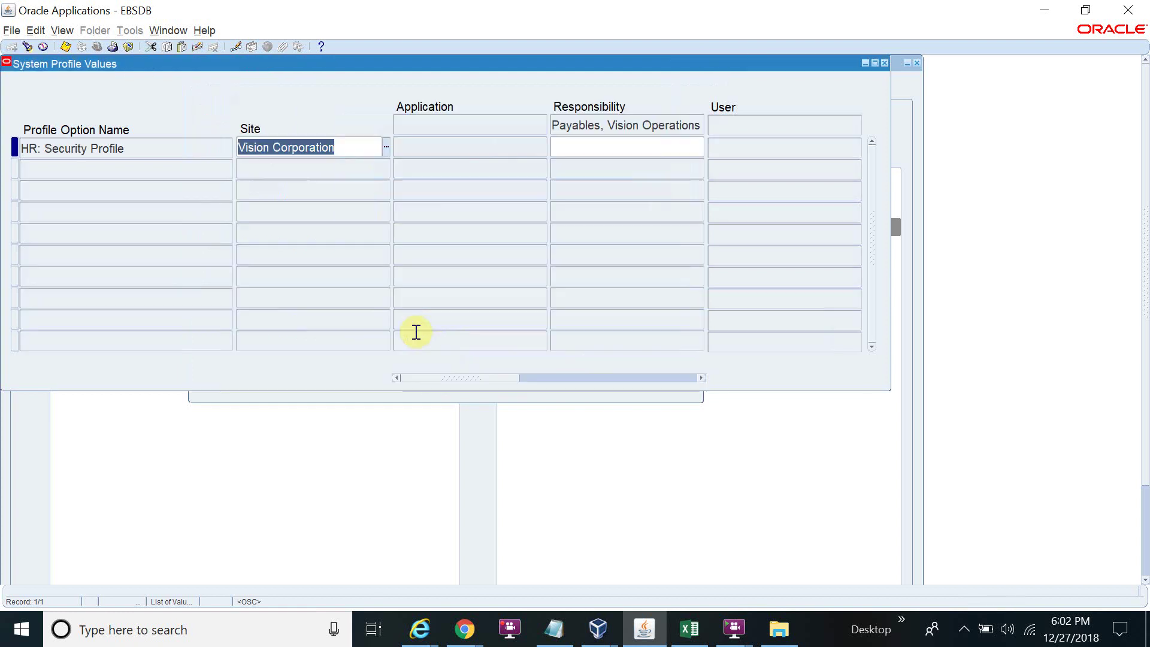
Set HR: Security Profile to ABC BG at the Payables responsibility level and save it.
click(574, 147)
text(a)
key(Tab)
key(ctrl+s)
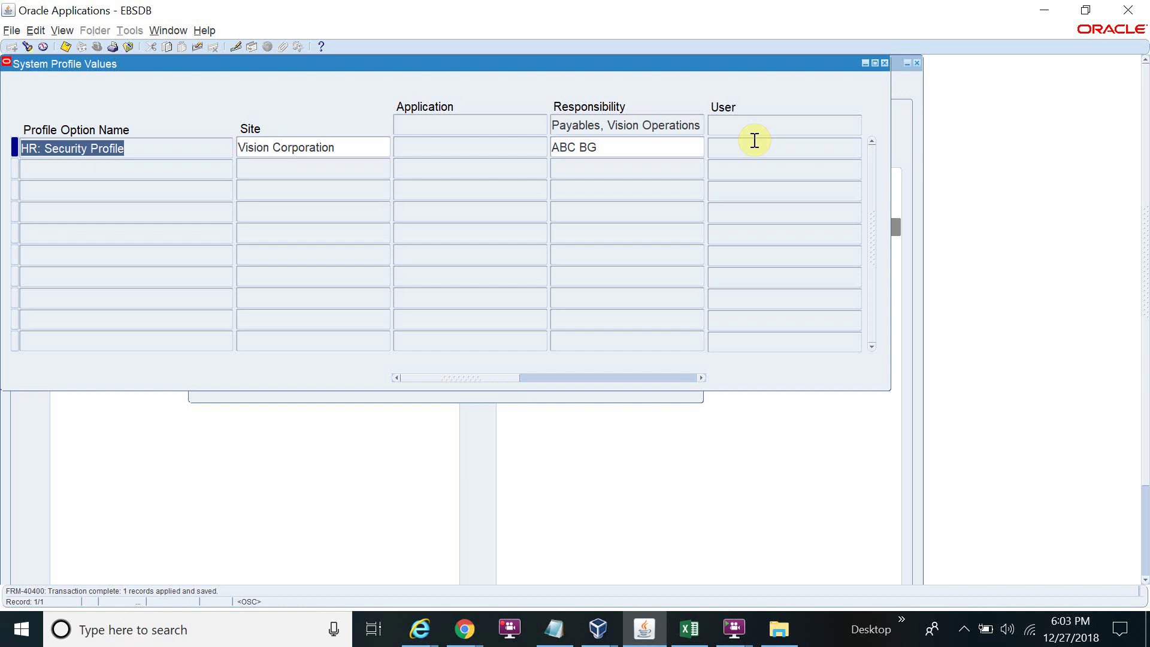
Find the HR: Security Profile option for the Purchasing, Vision Operations (USA) responsibility.
key(ctrl+f)
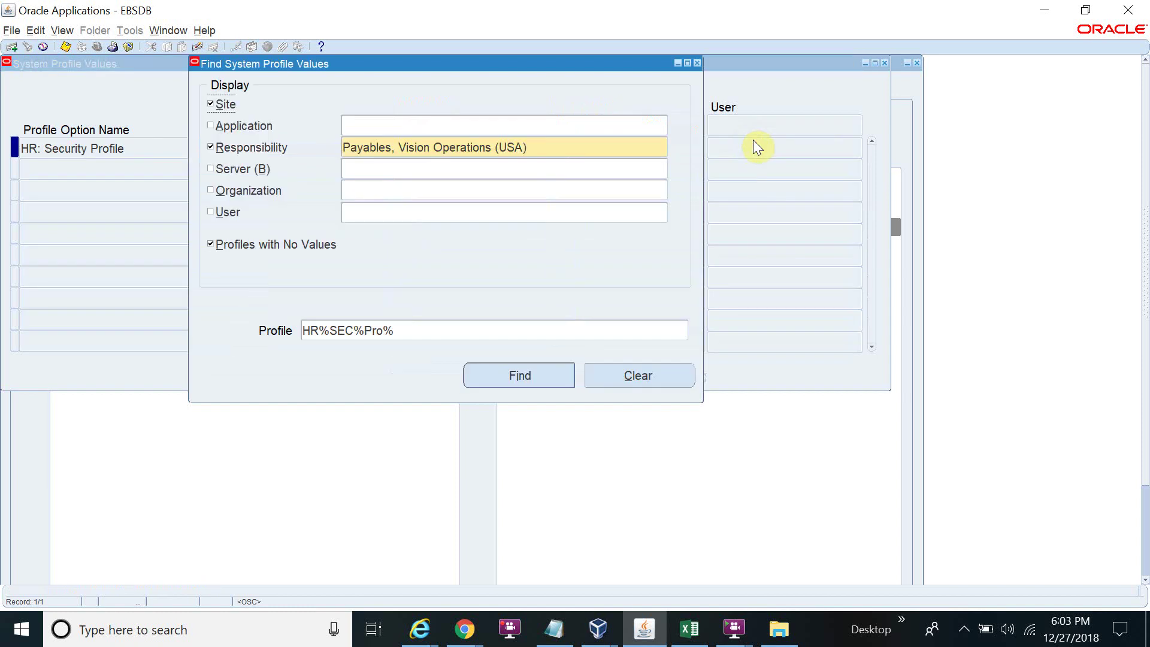
triple_click(549, 141)
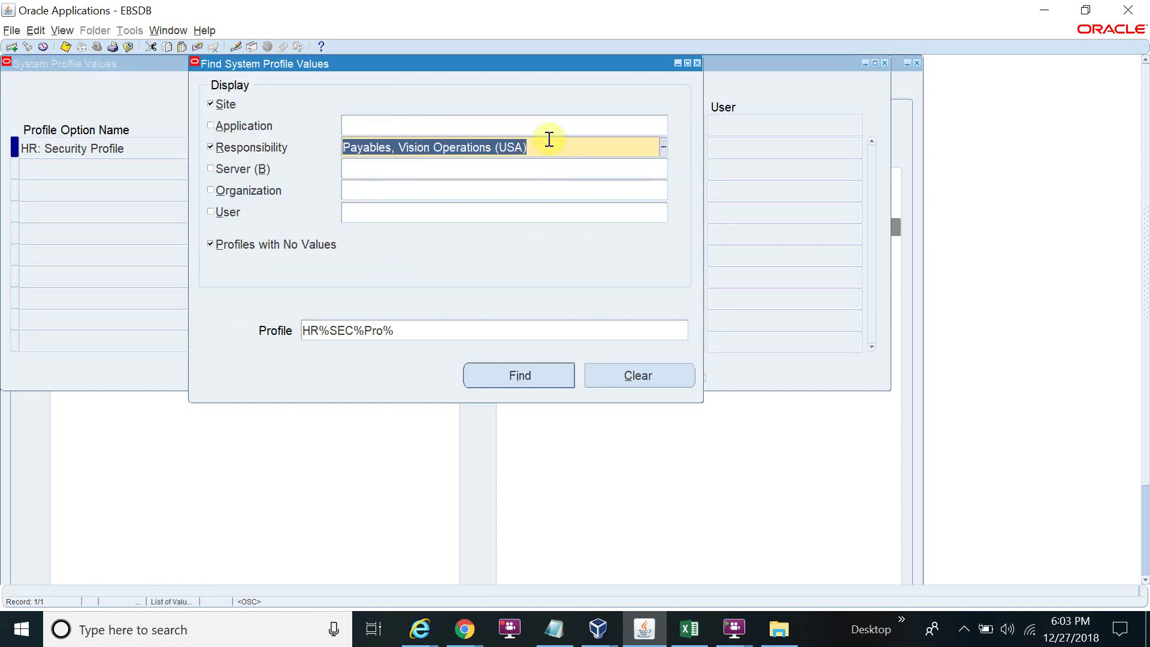
text(Pur%)
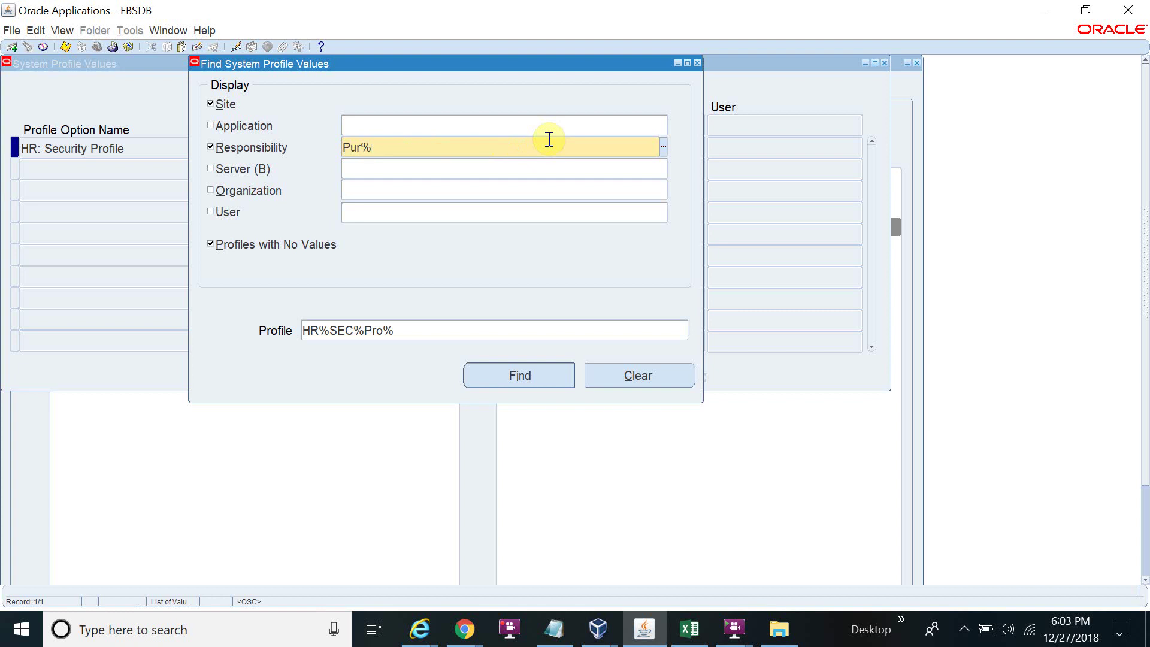
text(Oper%)
key(Down)
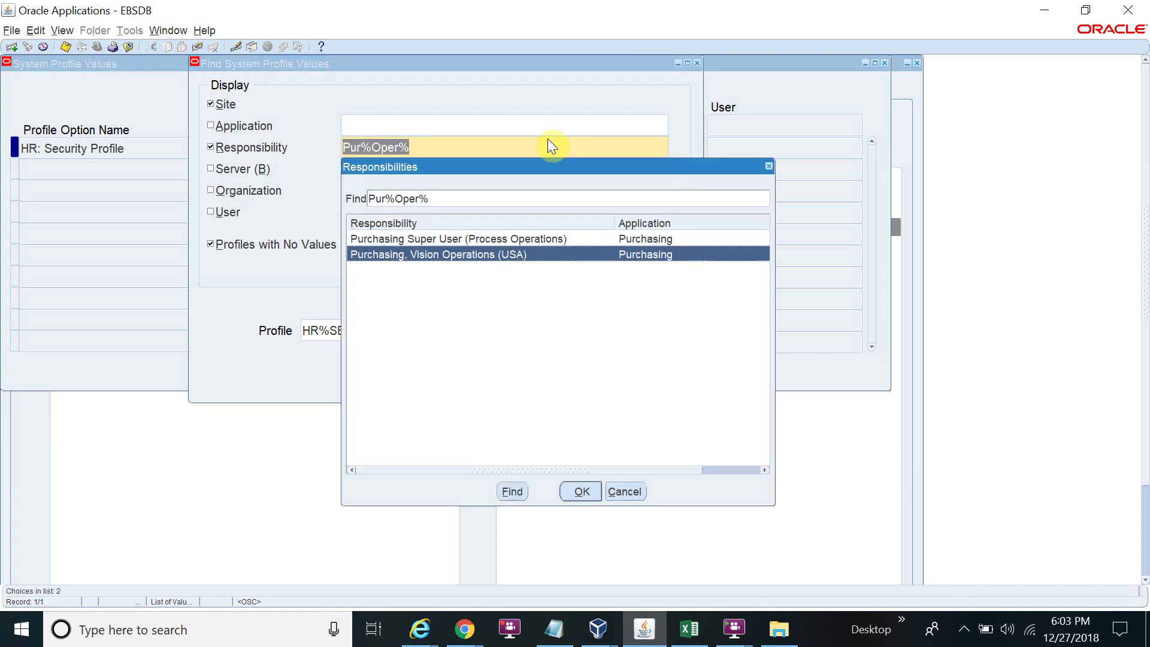
key(Return)
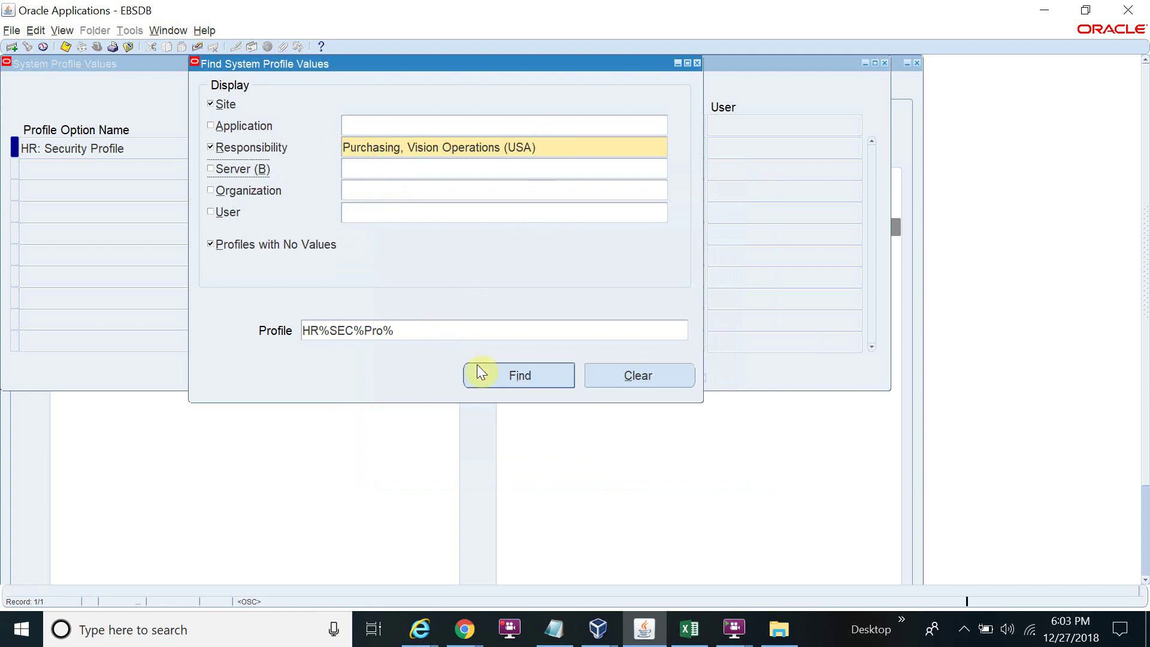
click(509, 374)
Set HR: Security Profile to ABC BG at the Purchasing responsibility level and save it.
click(584, 149)
text(abc)
key(Tab)
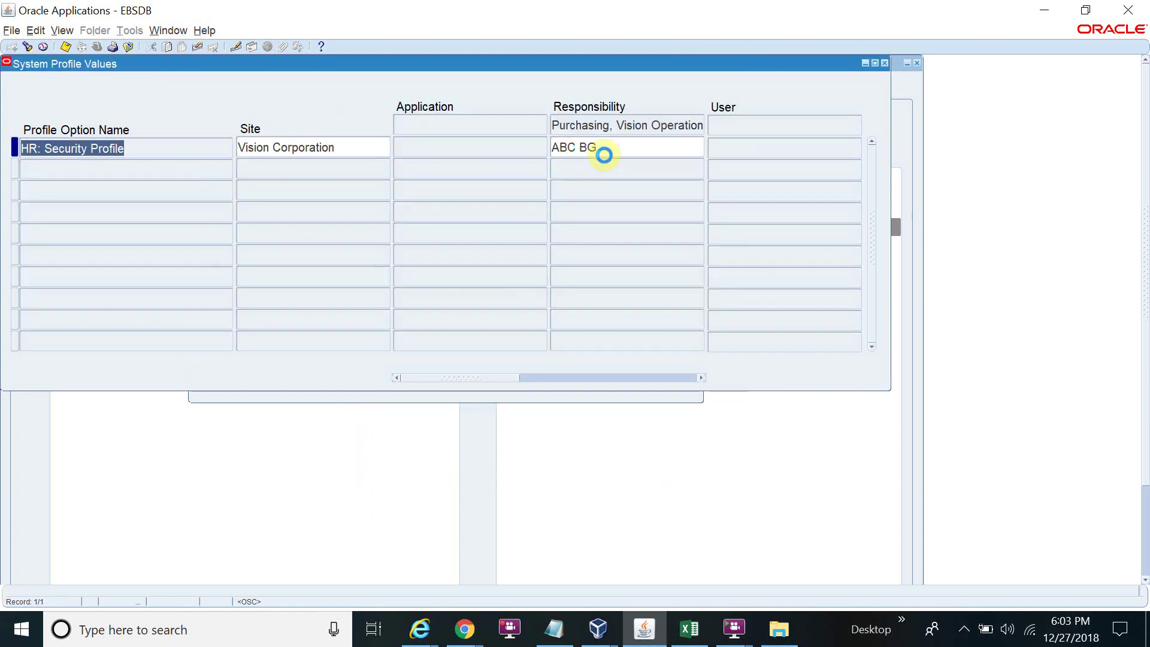
key(ctrl+s)
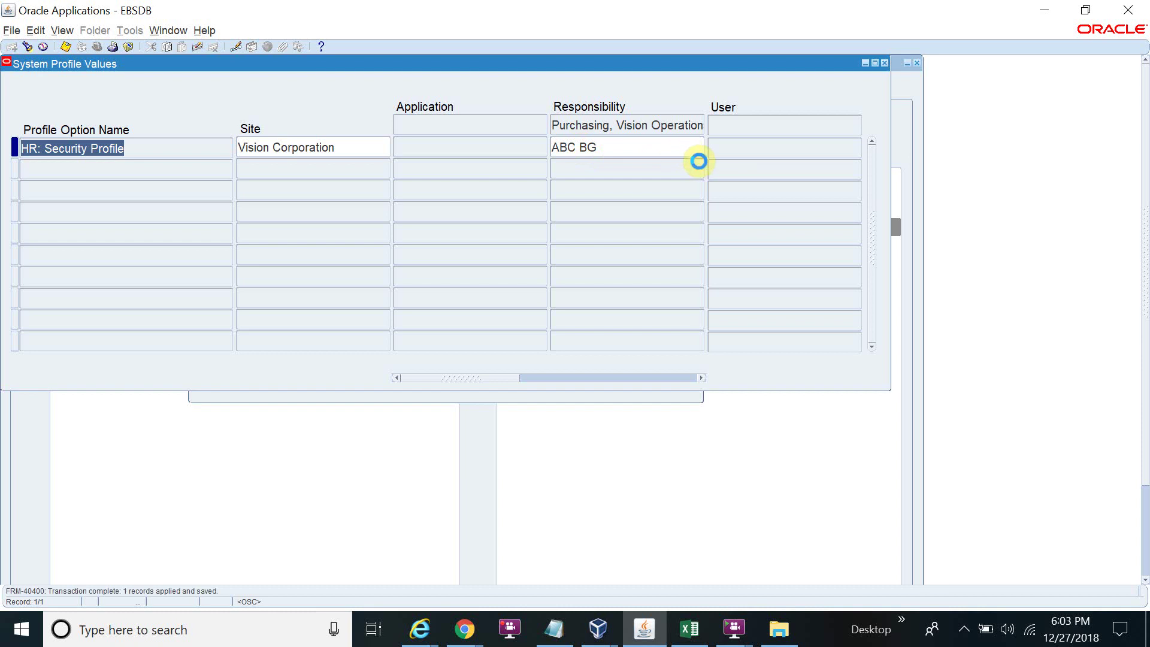
Close the system profile values form and switch the responsibility to Purchasing, Vision Operations (USA).
key(F4)
key(alt+f)
key(w)
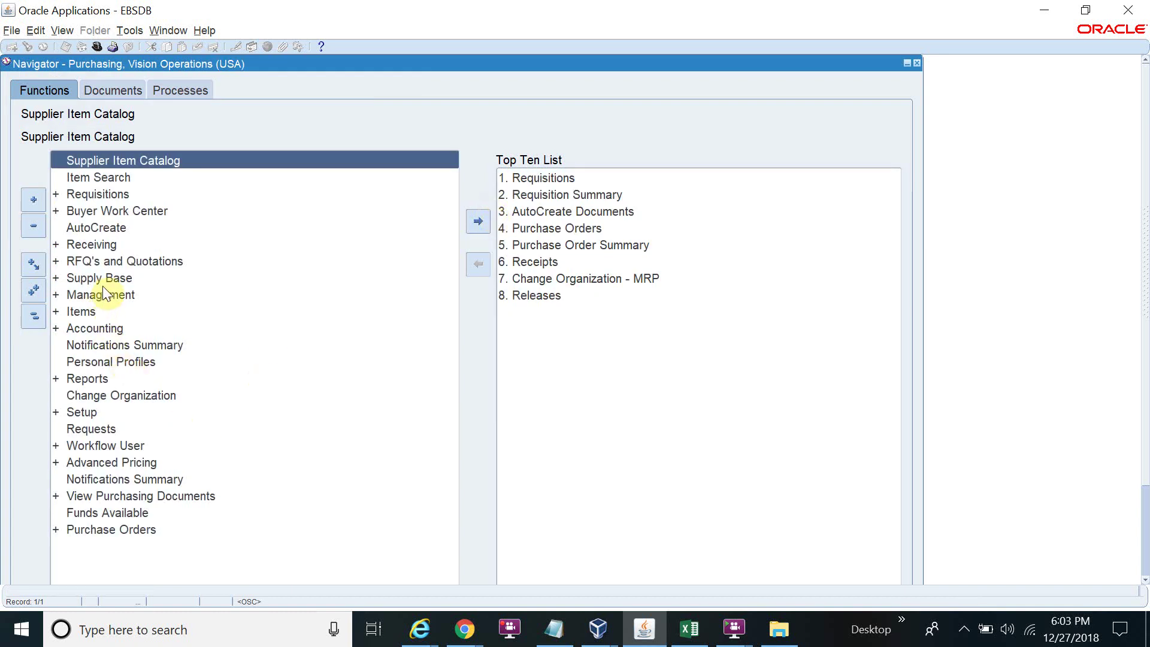
Open the Organizations form from the organization setup functions of the Purchasing responsibility.
double_click(109, 407)
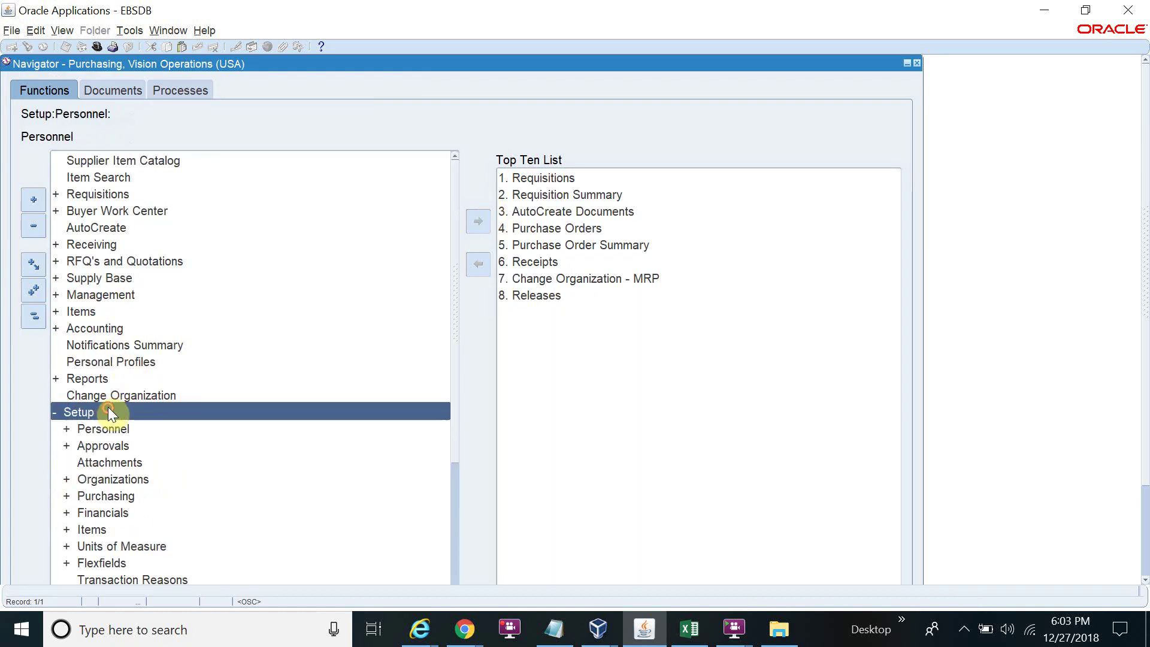
double_click(121, 475)
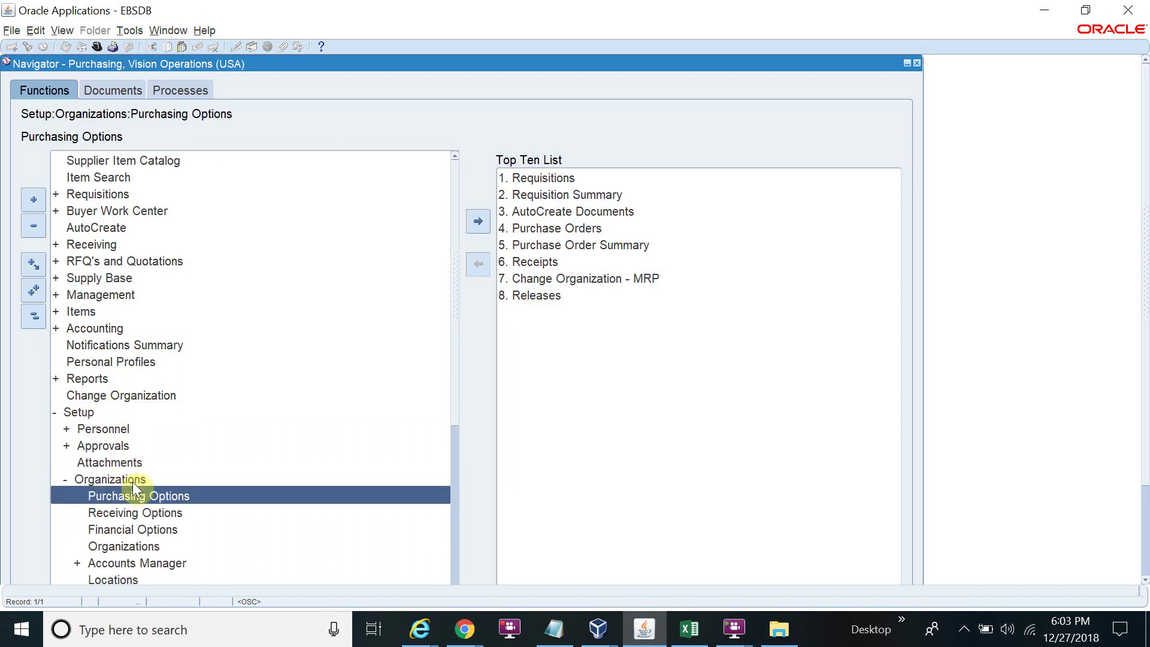
double_click(134, 546)
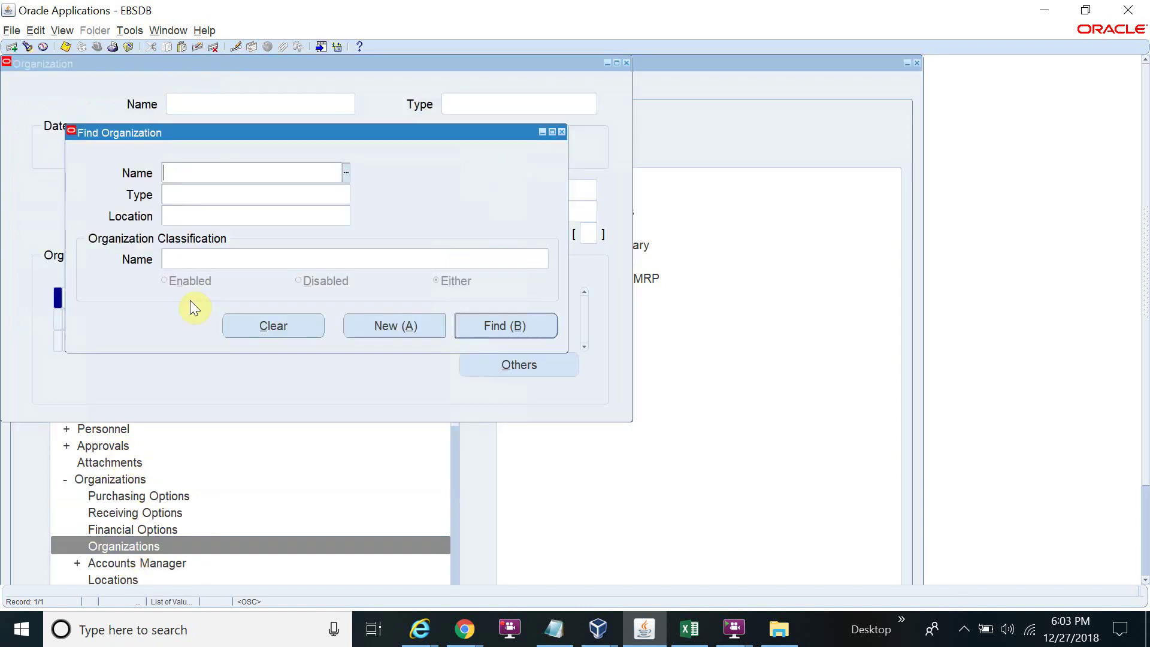
Browse all available organization names and organization types in the Find Organization lists without choosing any.
click(347, 172)
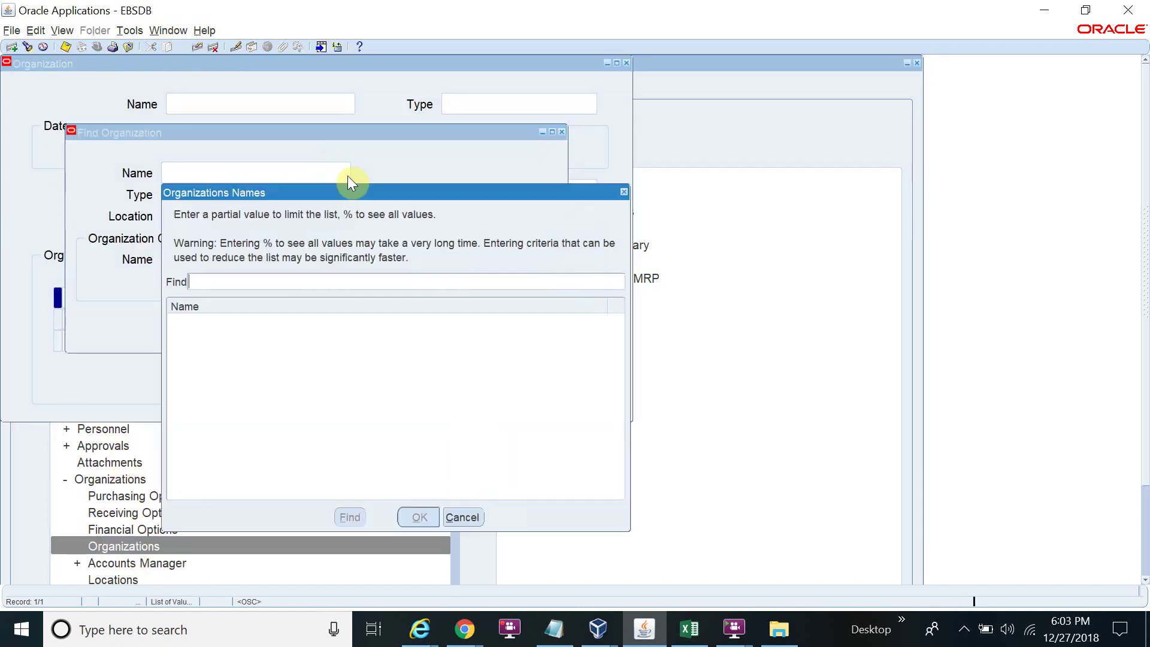
text(%)
key(Return)
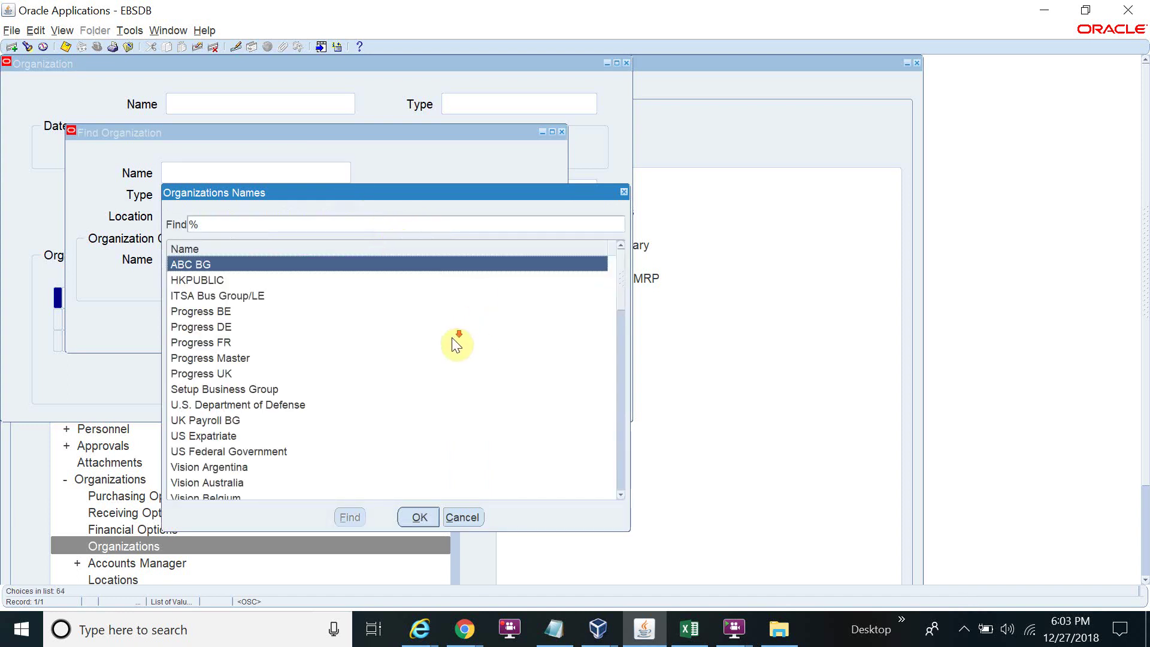
scroll(453, 342, down, 10)
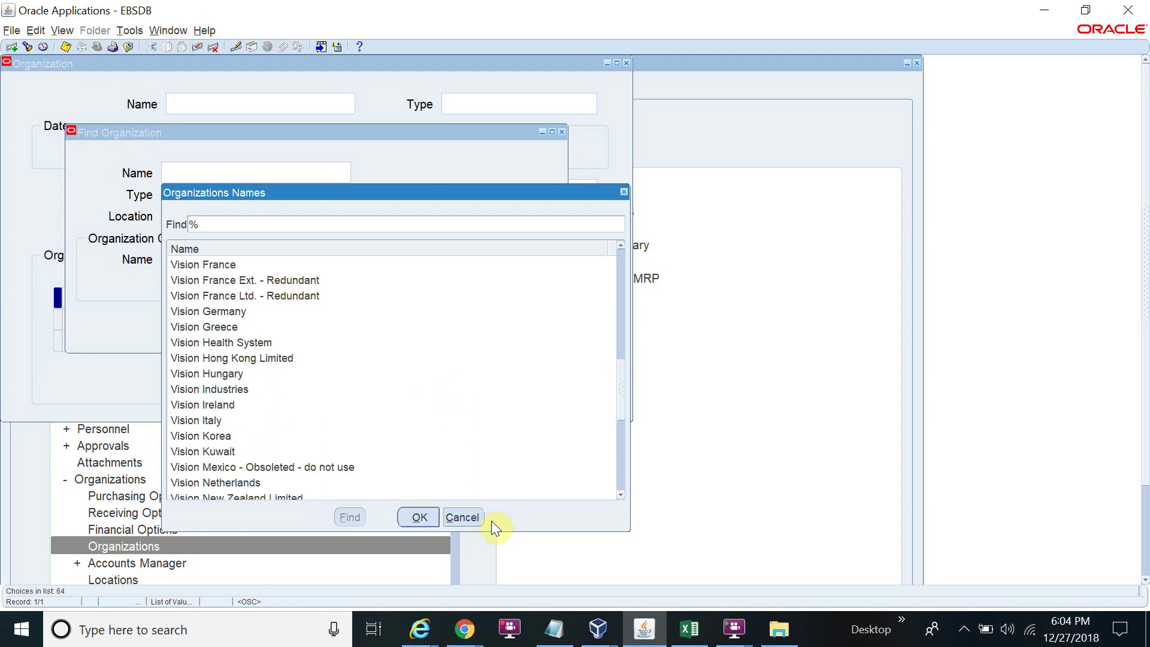
scroll(432, 430, down, 7)
click(460, 516)
click(285, 193)
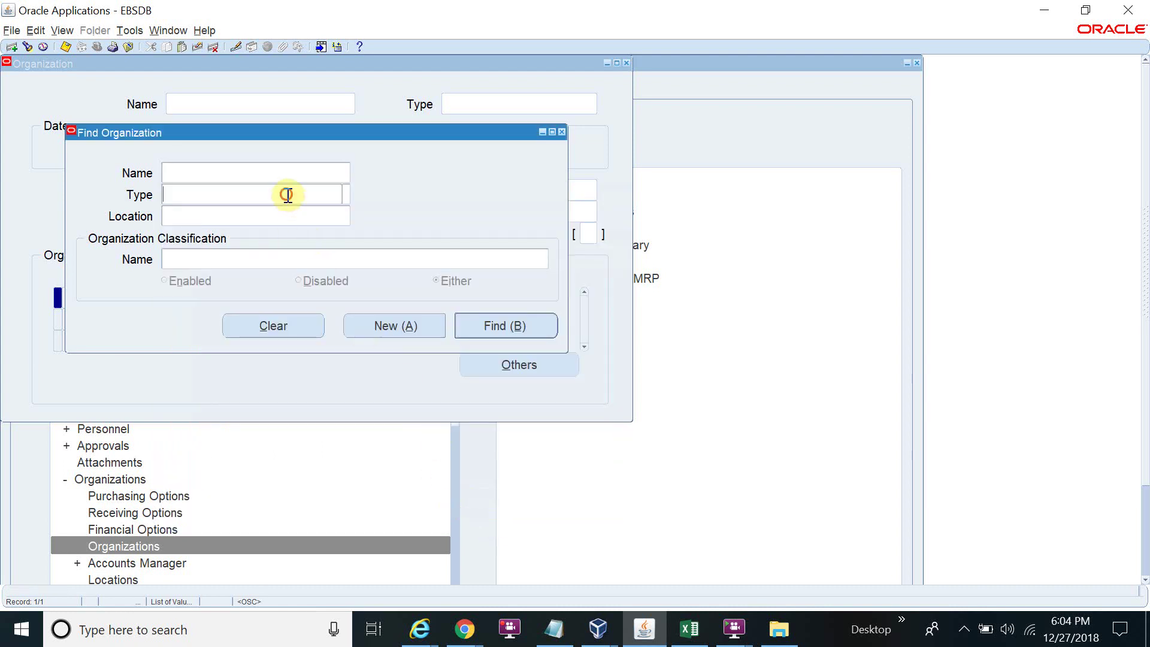
click(347, 190)
text(%)
key(Return)
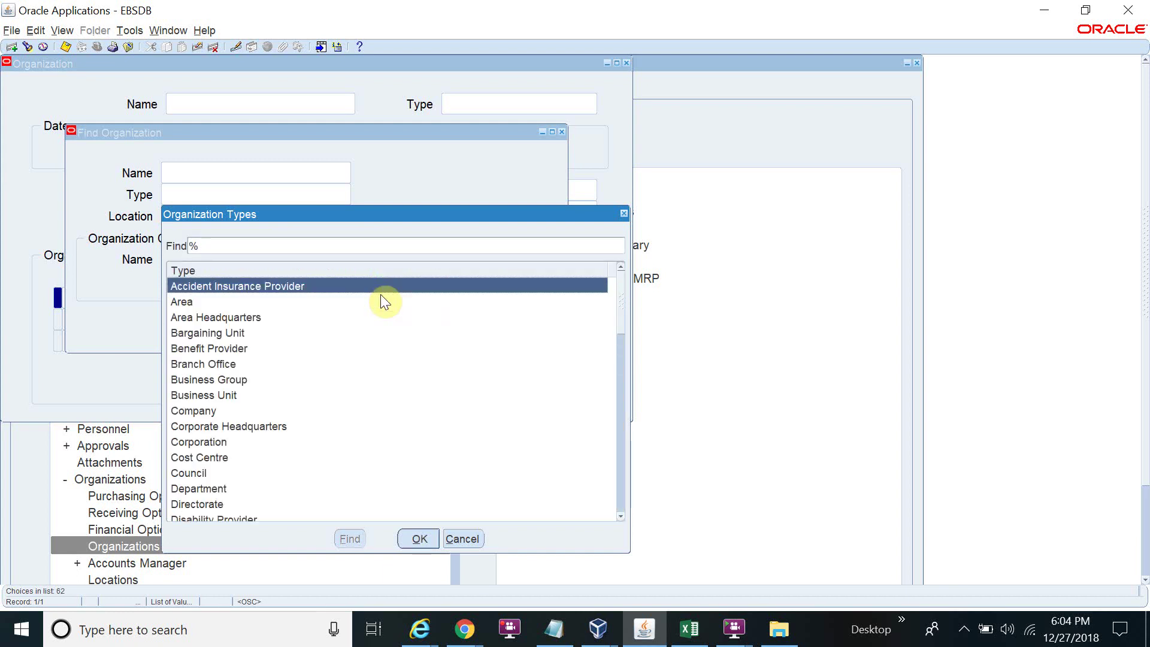
scroll(418, 407, down, 1)
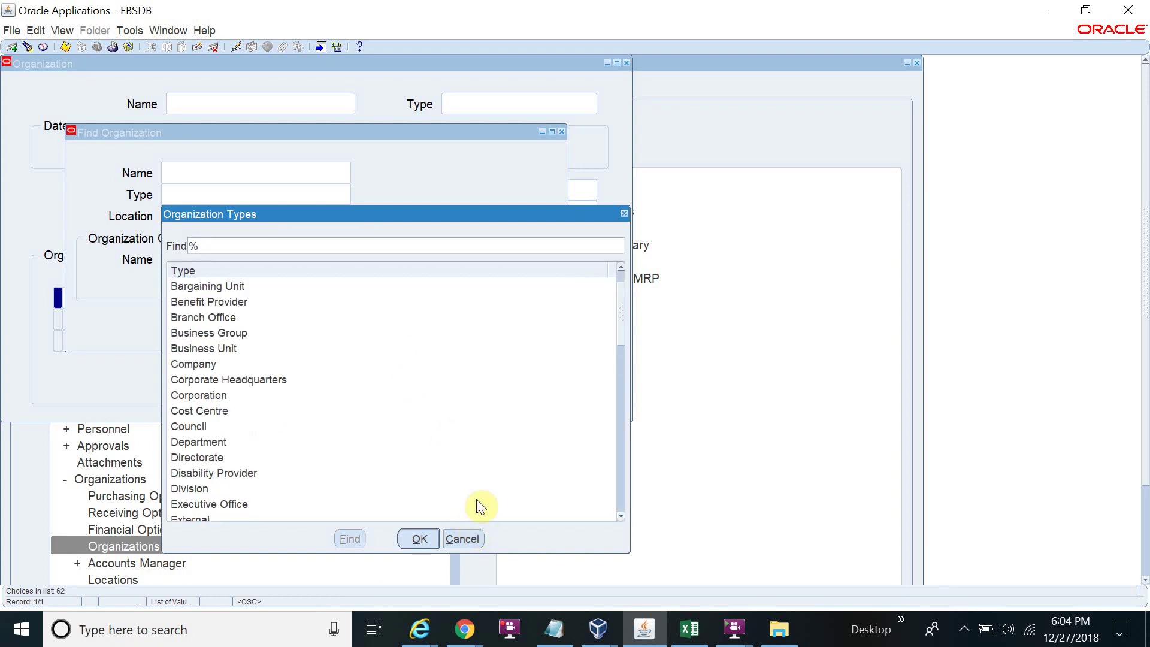
click(476, 539)
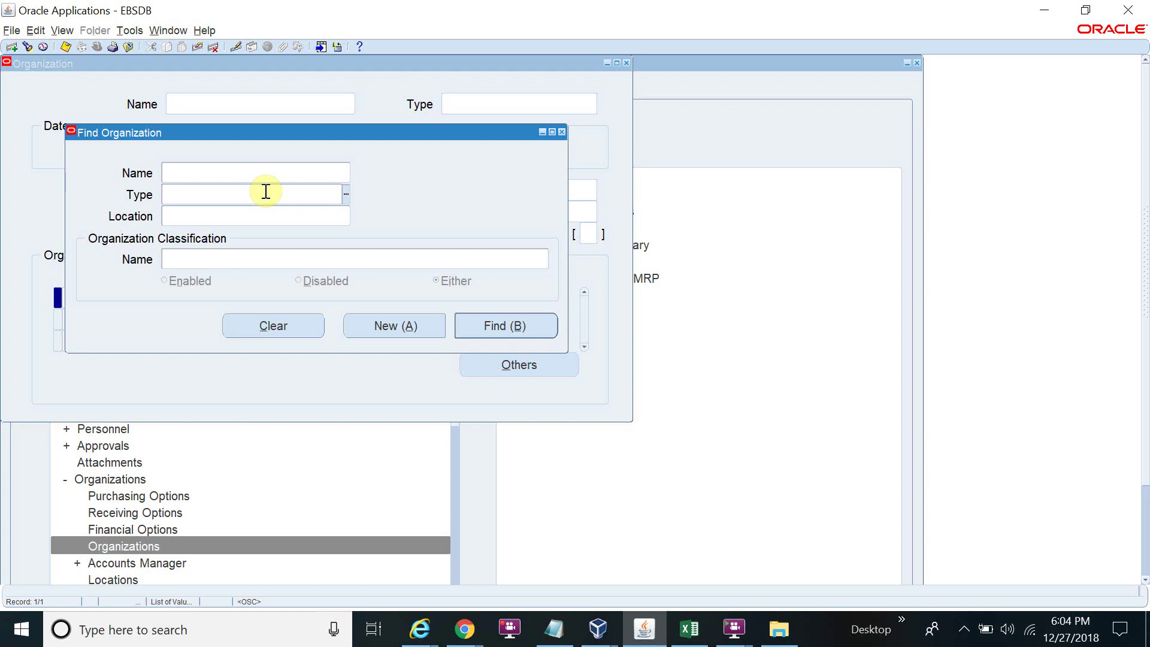
Create a new organization named ABC OU with the start date 01-JAN-1951.
click(389, 324)
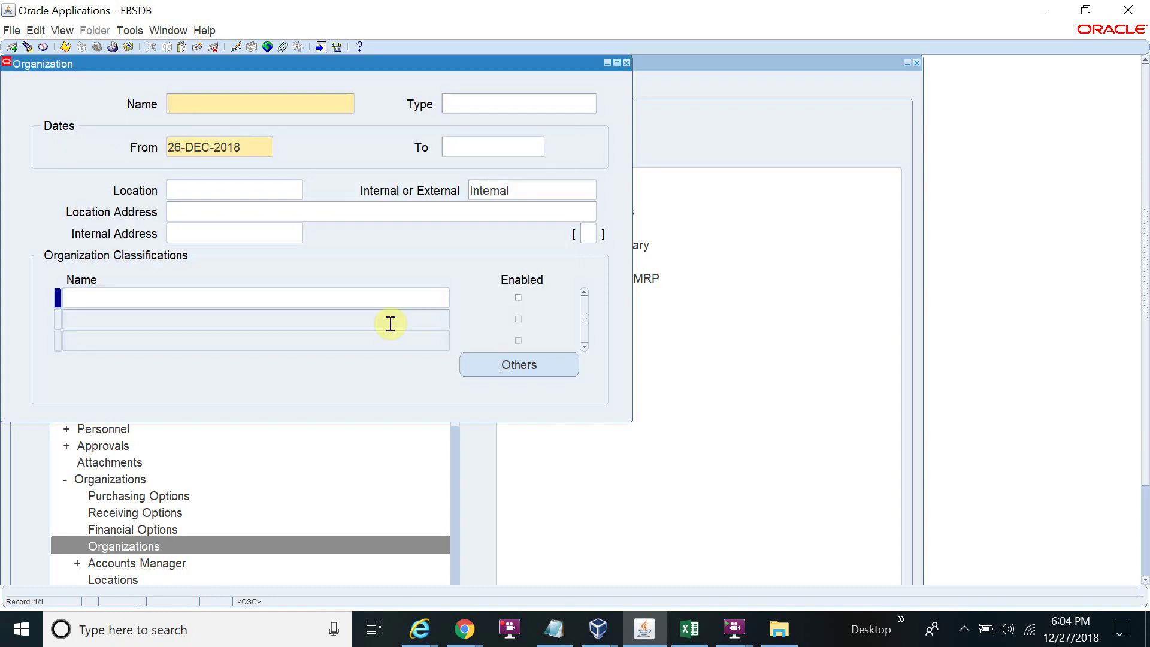
click(278, 105)
text(ABC OU)
click(250, 143)
text(01-JAN-)
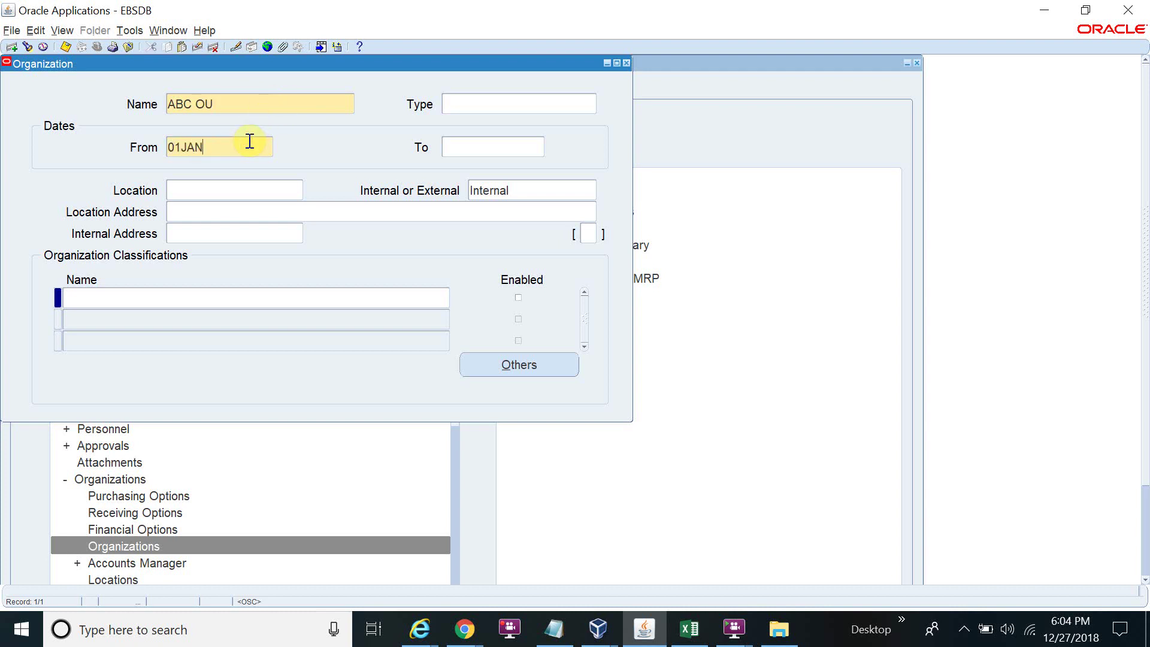
text(1951)
key(Tab)
Set the location of the ABC OU organization to ABC Company Address and save the record.
click(231, 185)
text(ABC)
key(Tab)
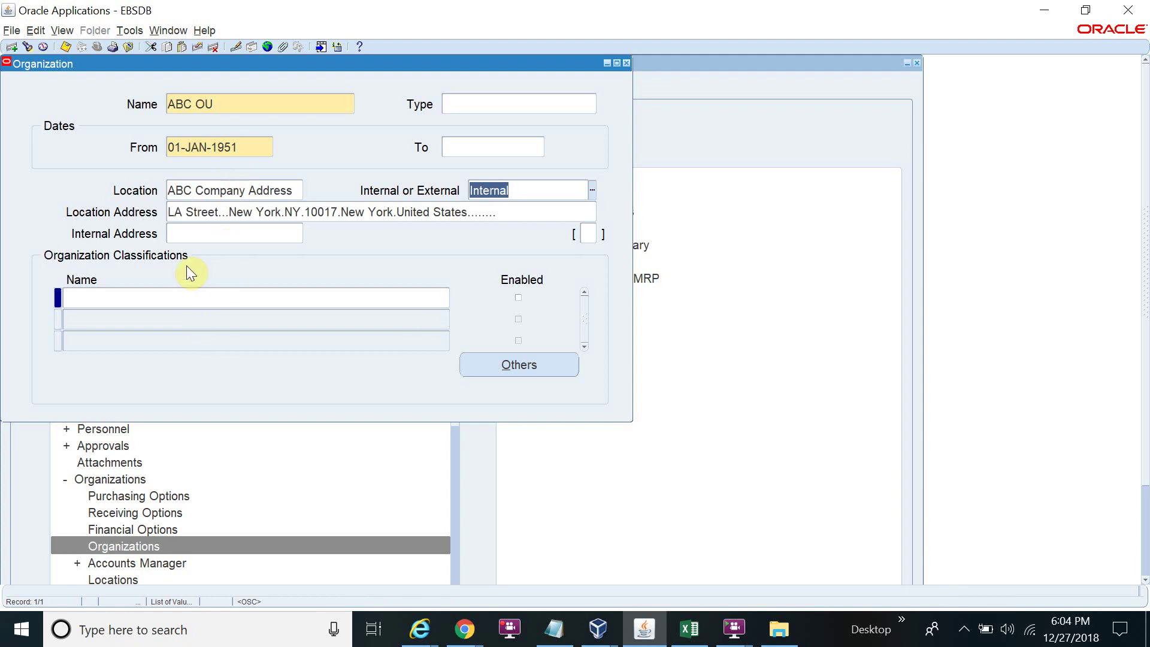
key(ctrl+s)
Add the Operating Unit classification to the ABC OU organization, enable it and save the record.
click(242, 300)
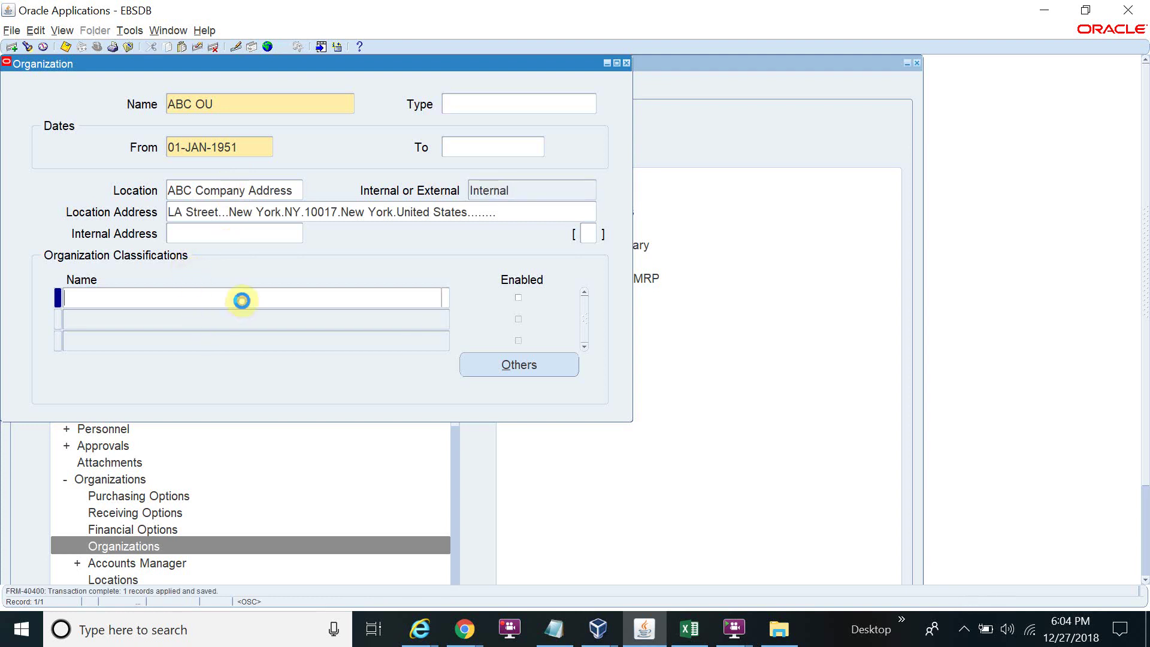
click(445, 298)
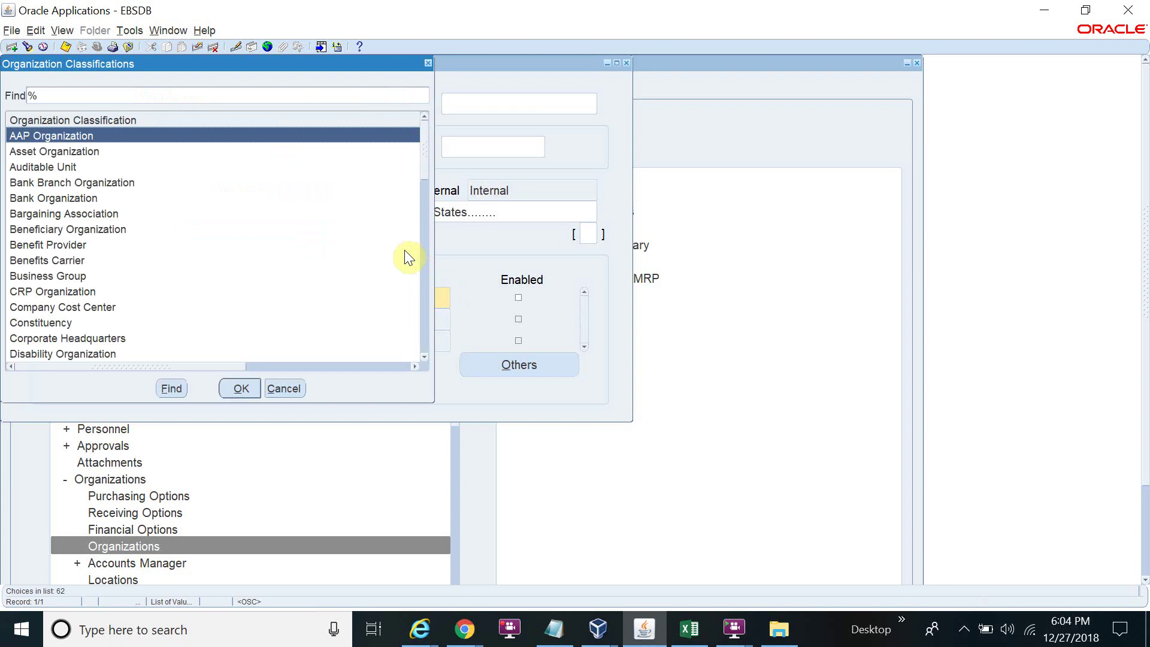
text(operating)
key(Down)
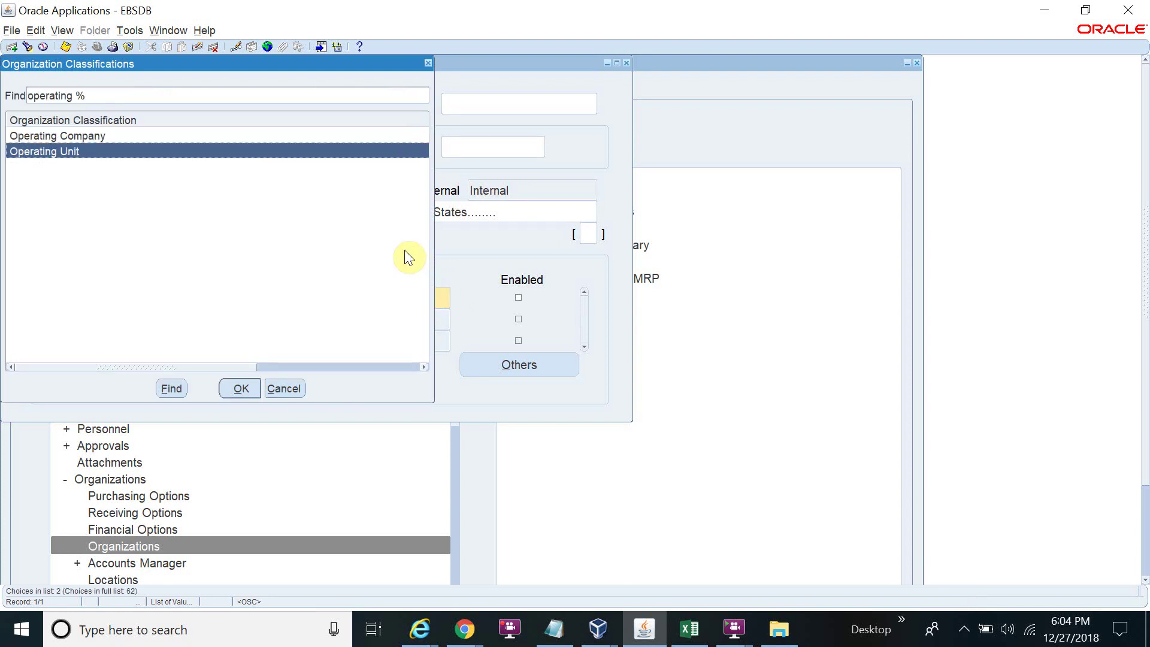
key(Return)
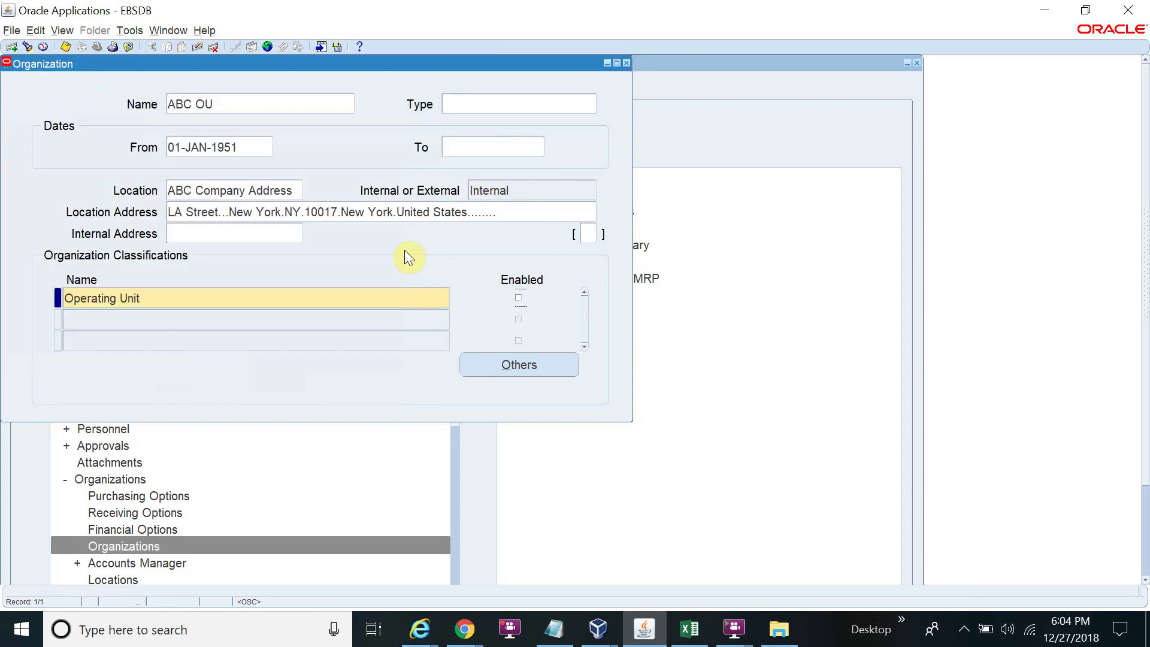
click(520, 297)
key(ctrl+s)
Fill in and save the Operating Unit Information with primary ledger ABC PL Ledger, default legal context ABC Company and short code ABC OU.
click(518, 364)
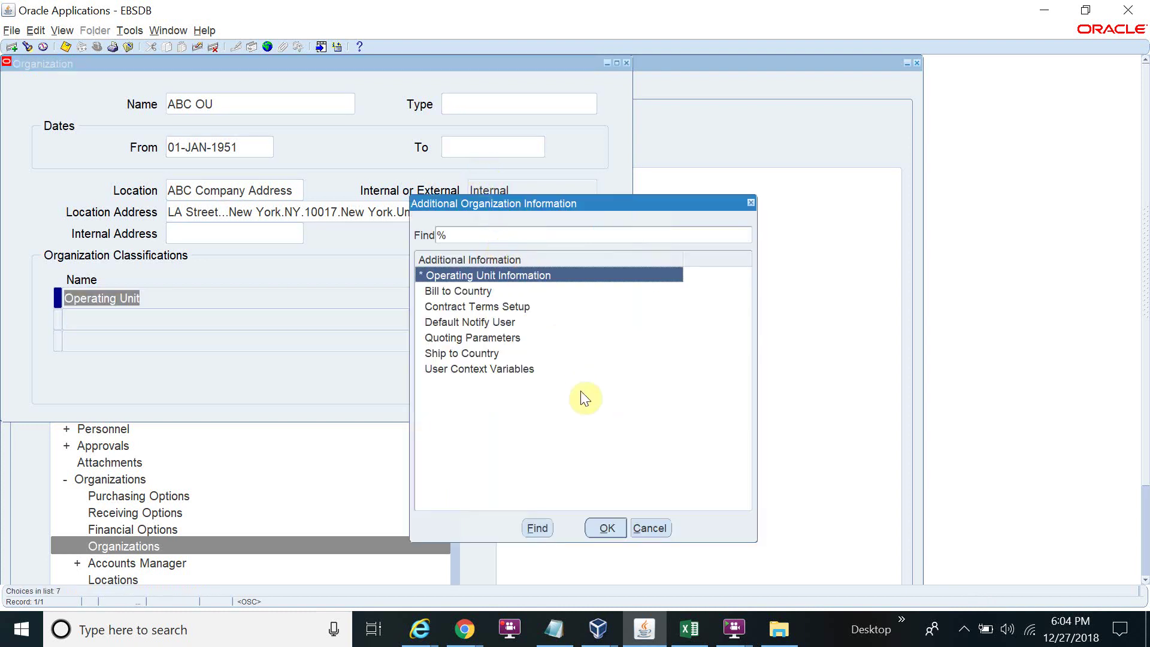
click(601, 527)
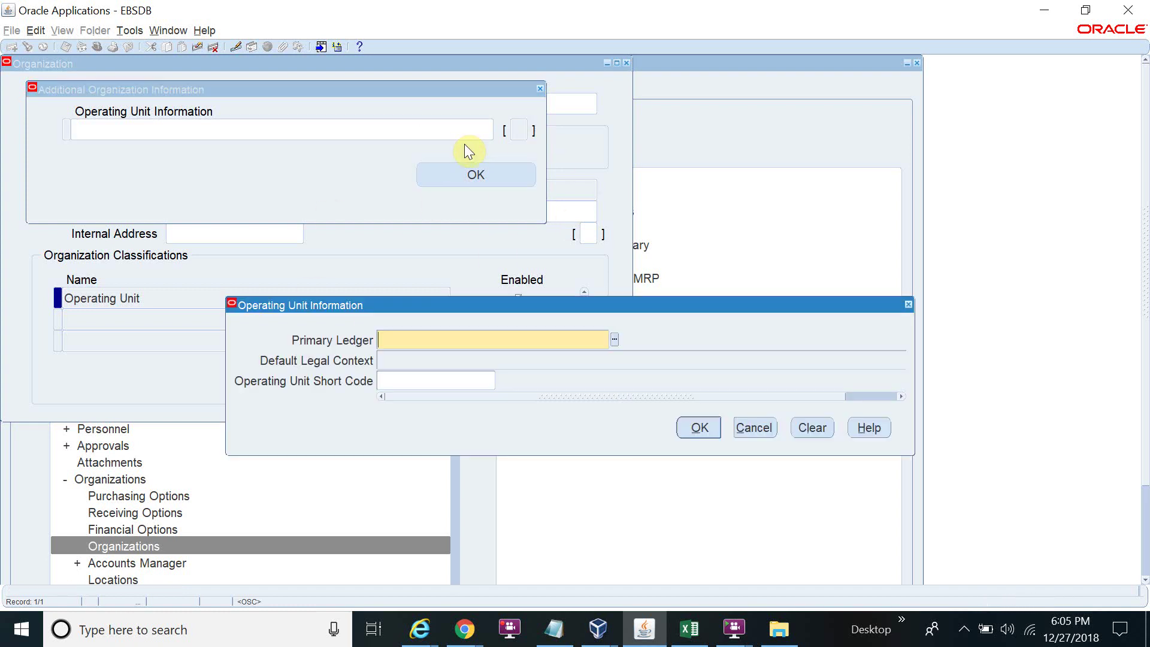
text(abc)
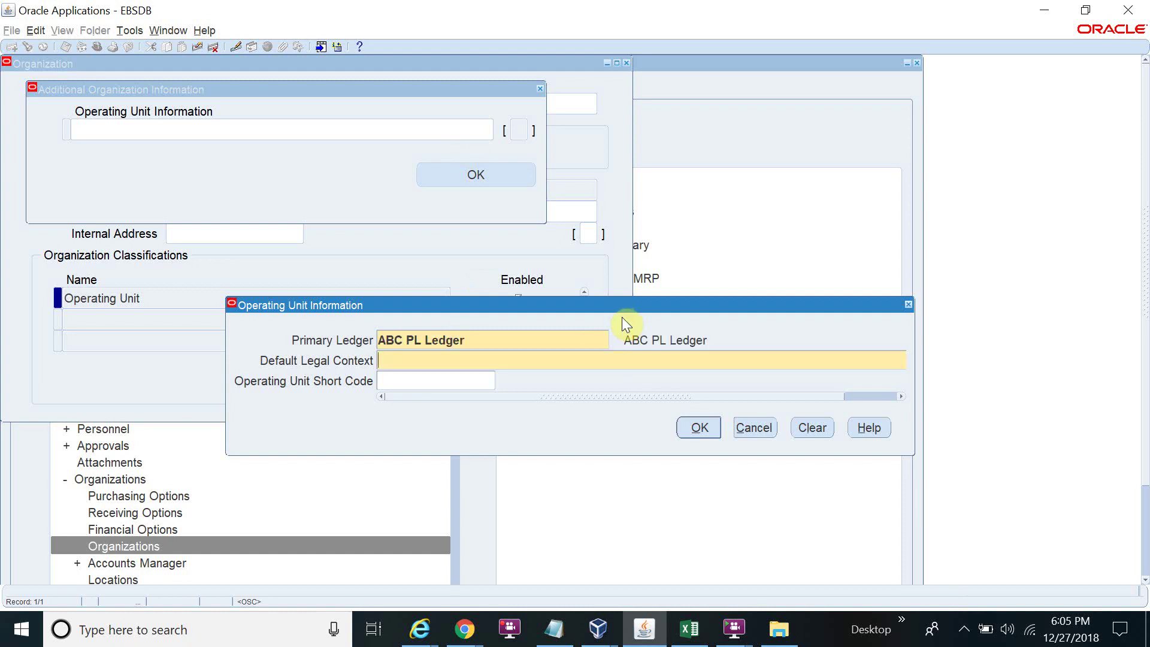
key(Tab)
text(ABC OU)
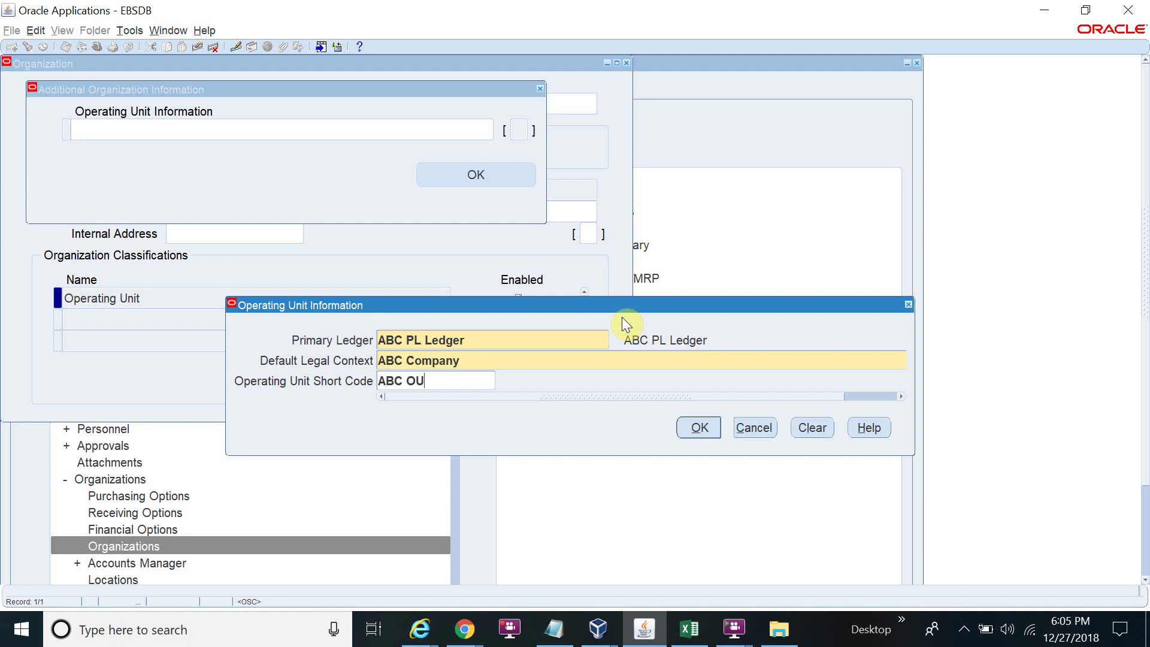
click(710, 427)
click(516, 179)
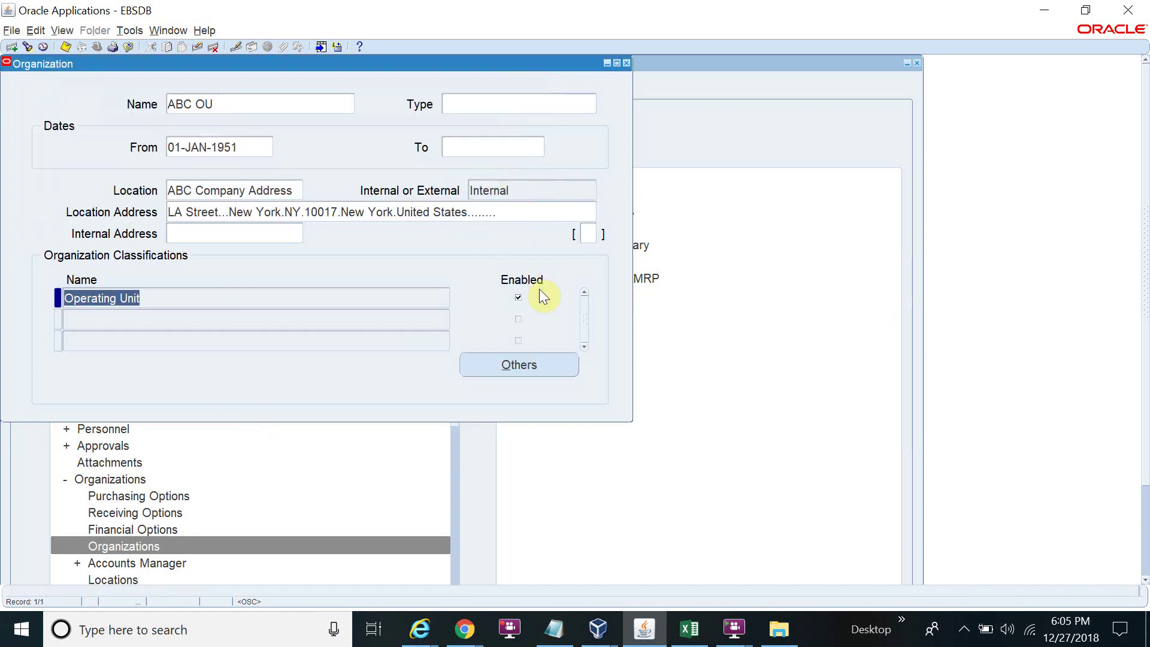
click(527, 363)
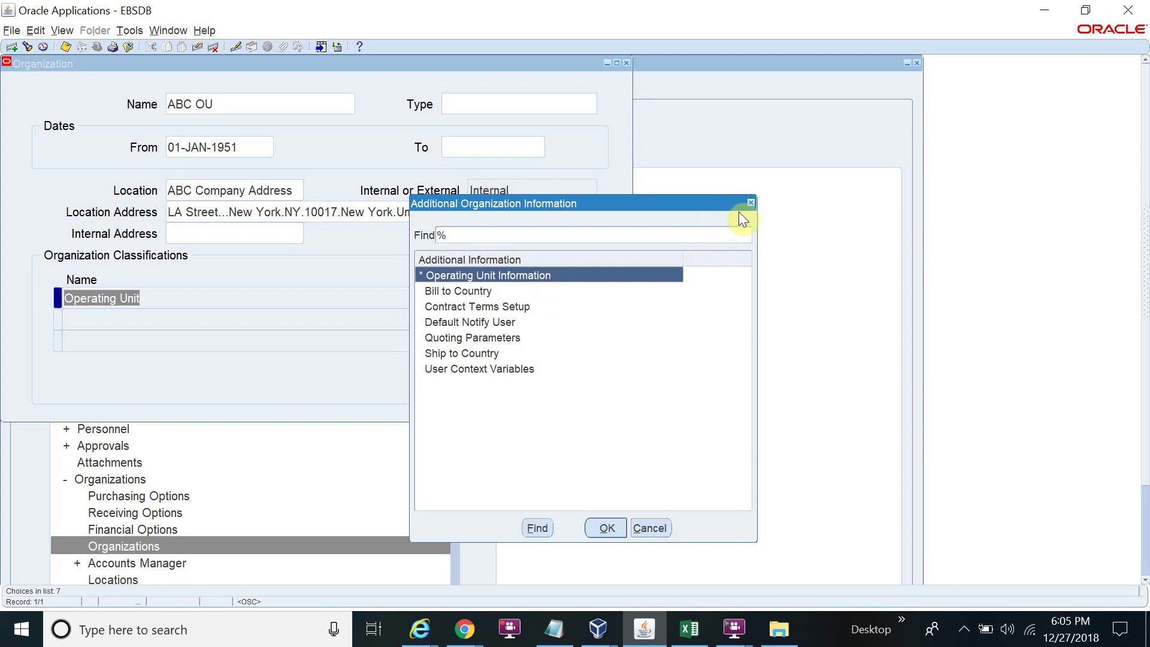
click(753, 203)
Switch to Accounting Setup Manager in Internet Explorer and view the operating units defined for the ABC PL Ledger.
click(467, 628)
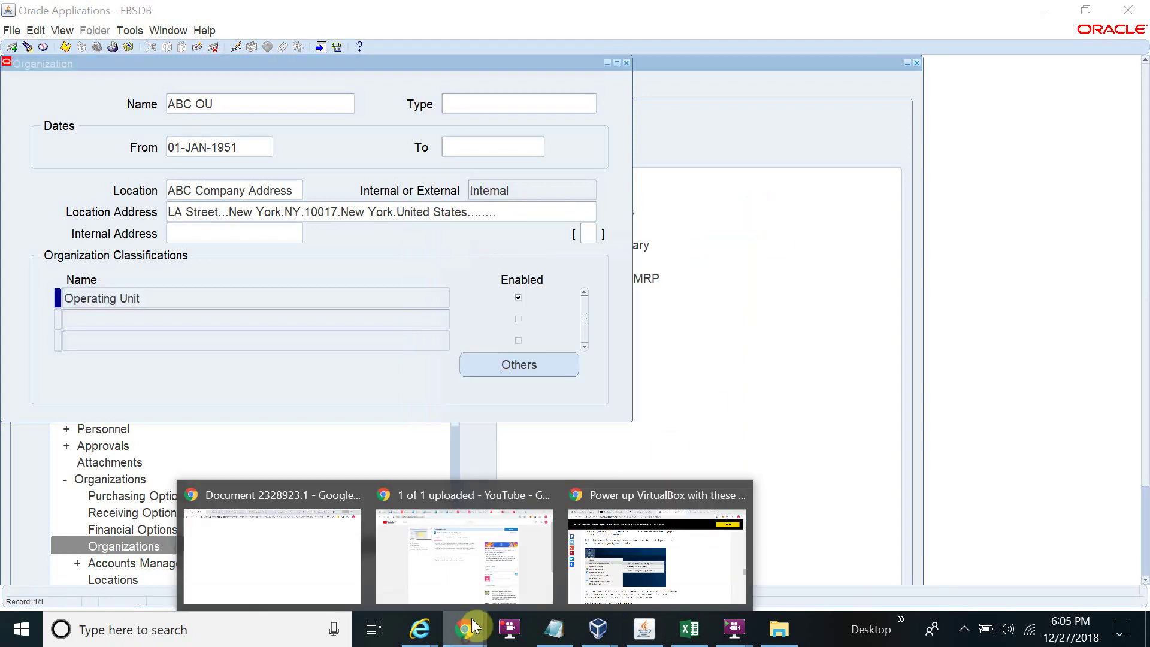
mouse_move(423, 629)
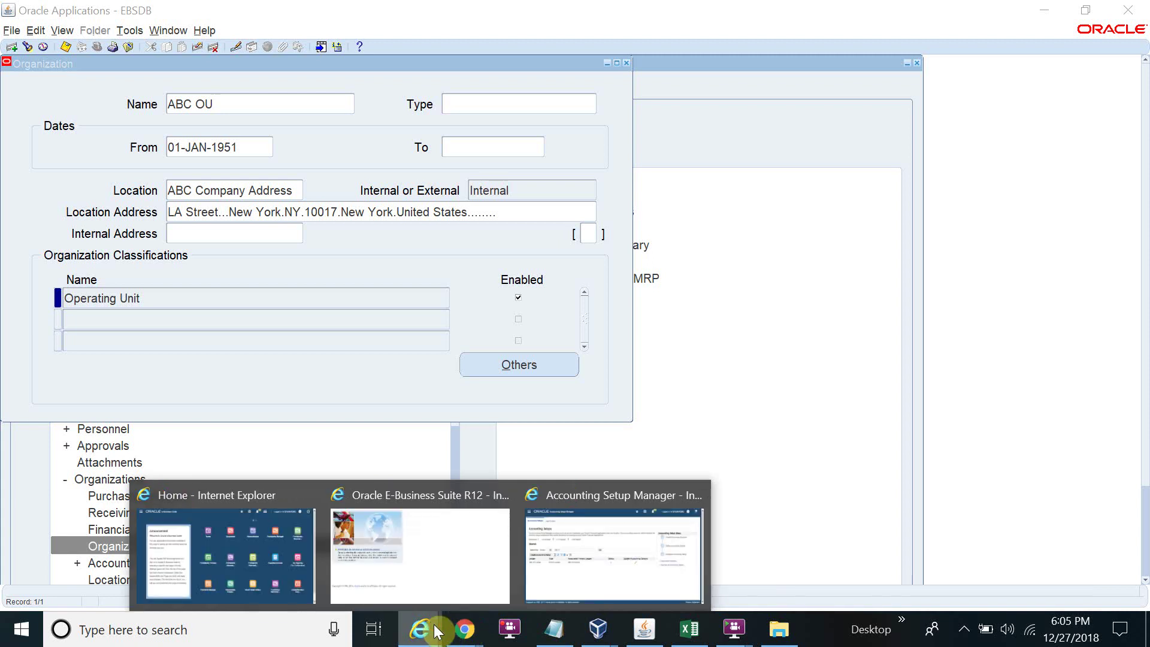
click(565, 571)
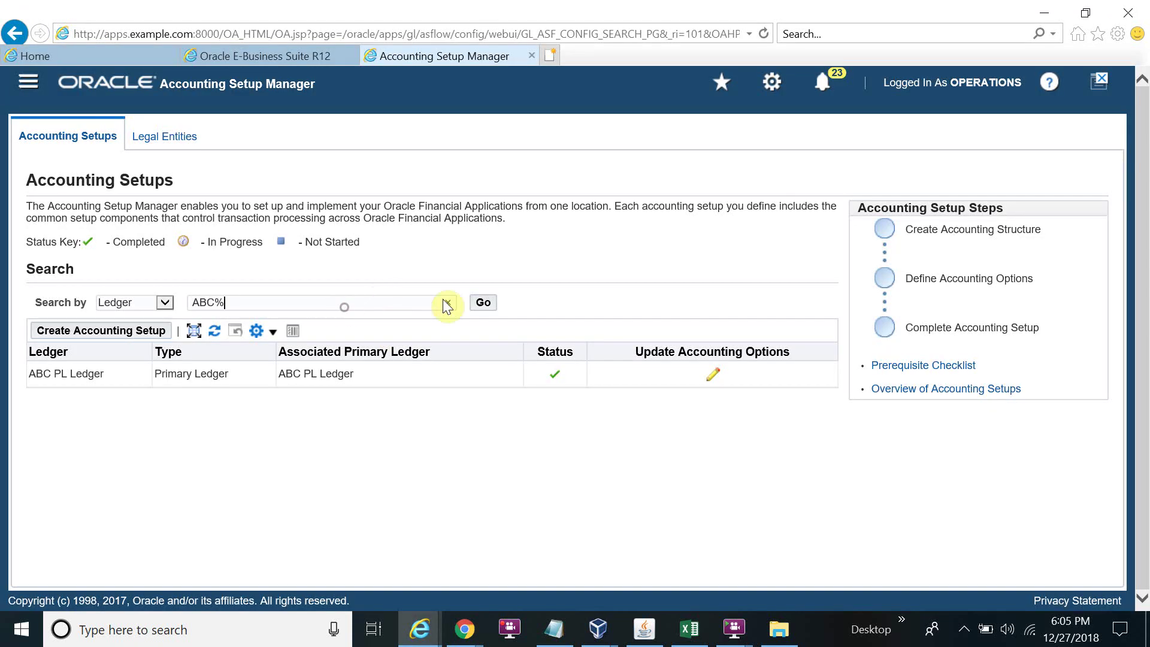
click(484, 304)
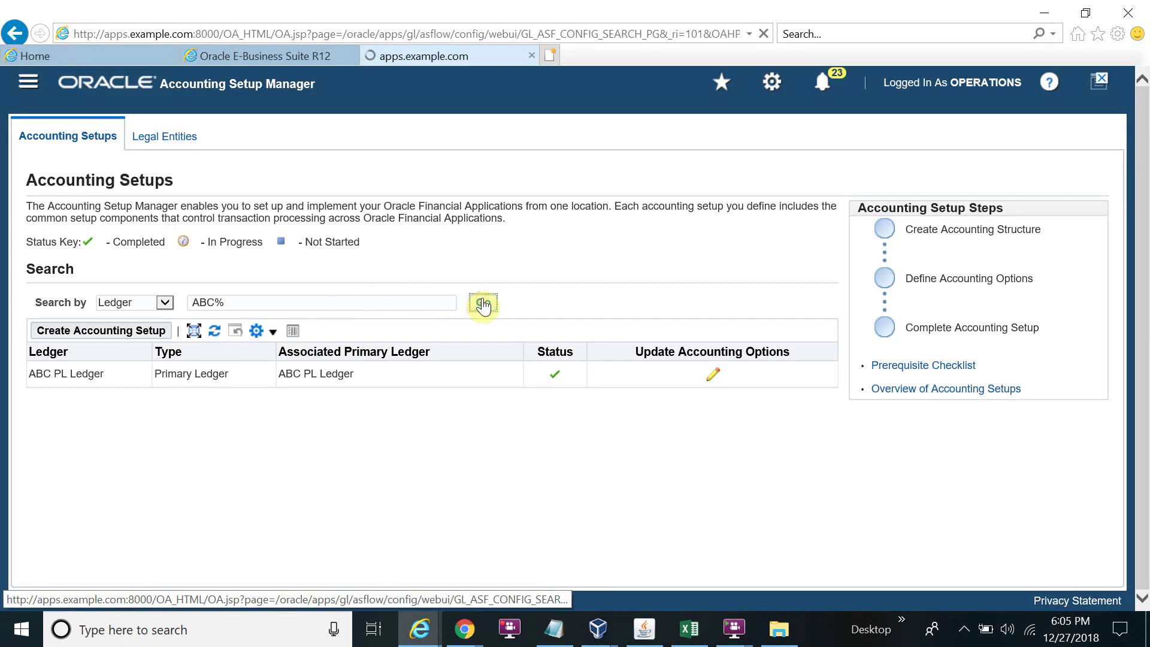
click(713, 375)
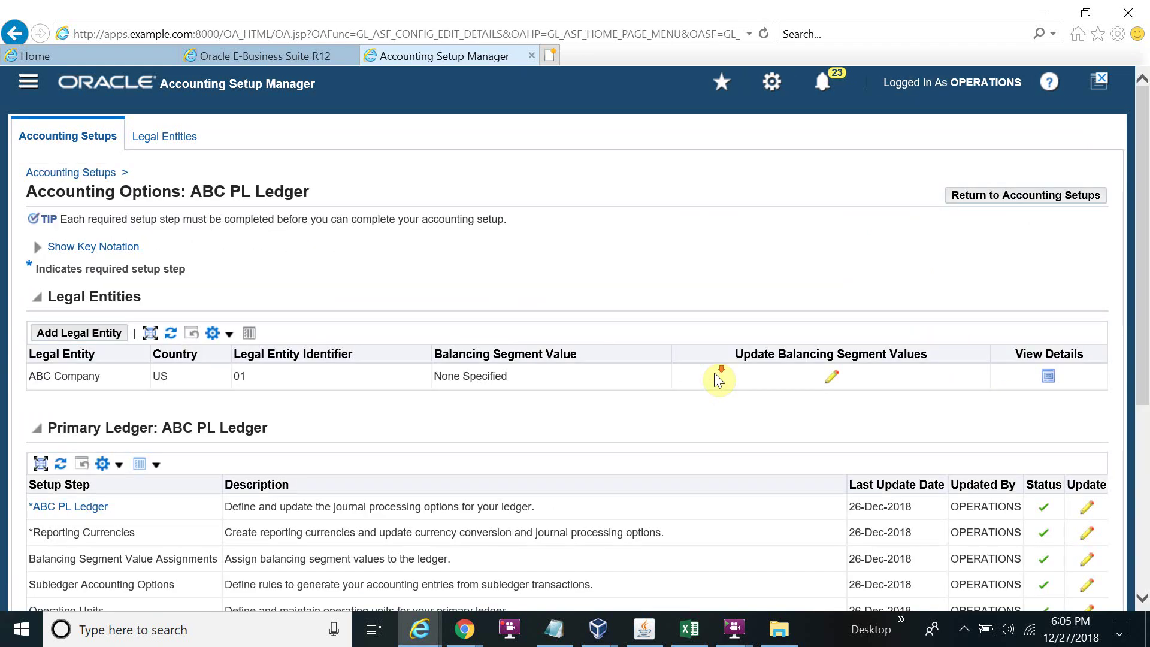
scroll(714, 378, down, 5)
scroll(238, 326, down, 1)
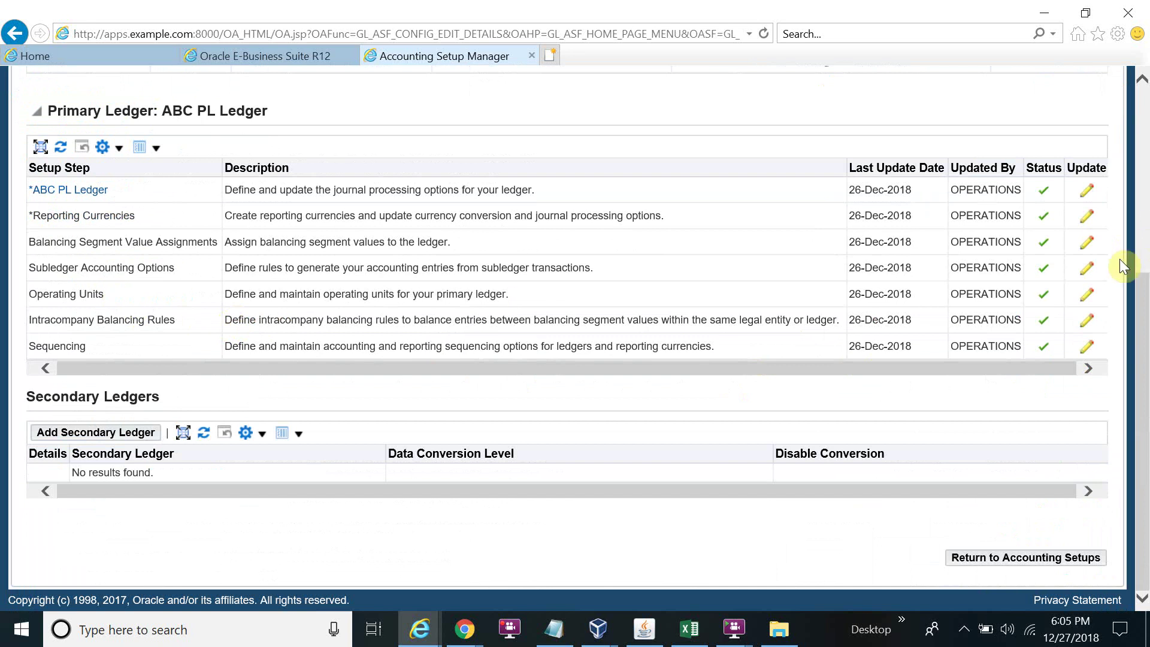
click(1087, 295)
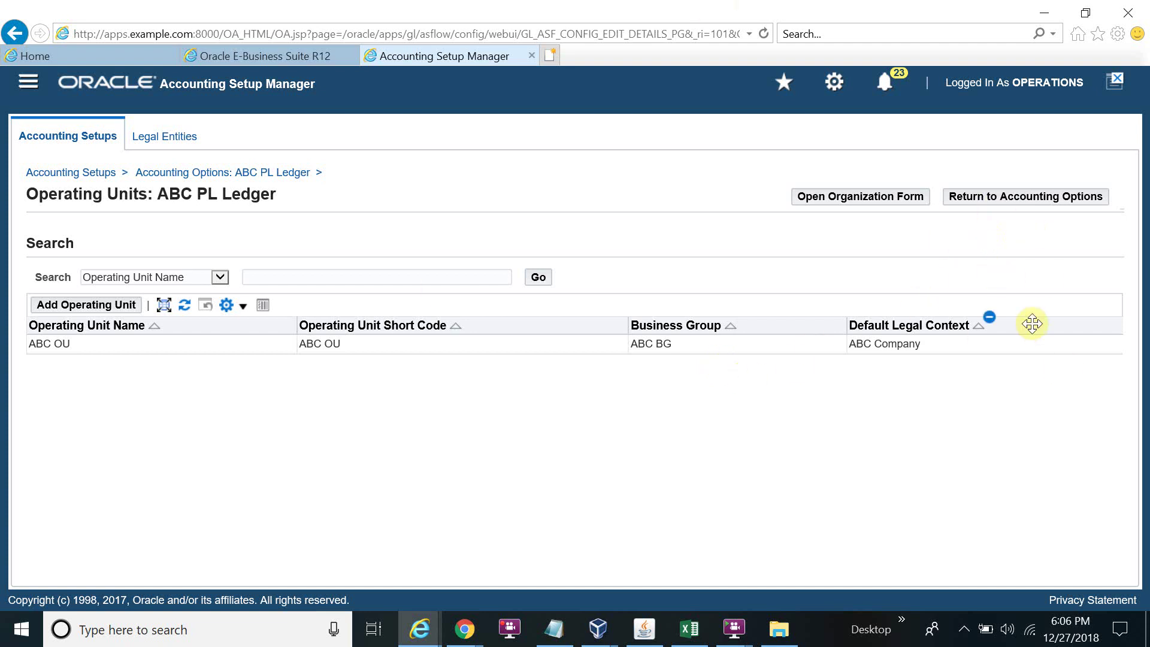
Switch back to the Oracle Applications forms, add the Inventory Organization classification to ABC OU, enable it and save.
click(646, 627)
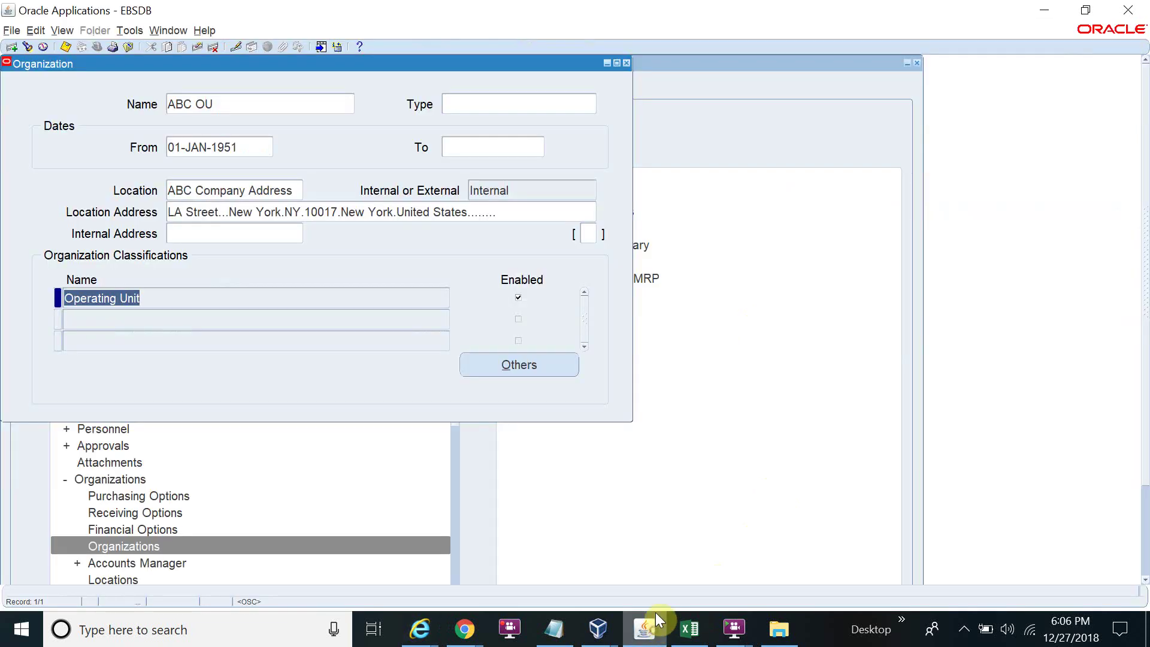
click(134, 323)
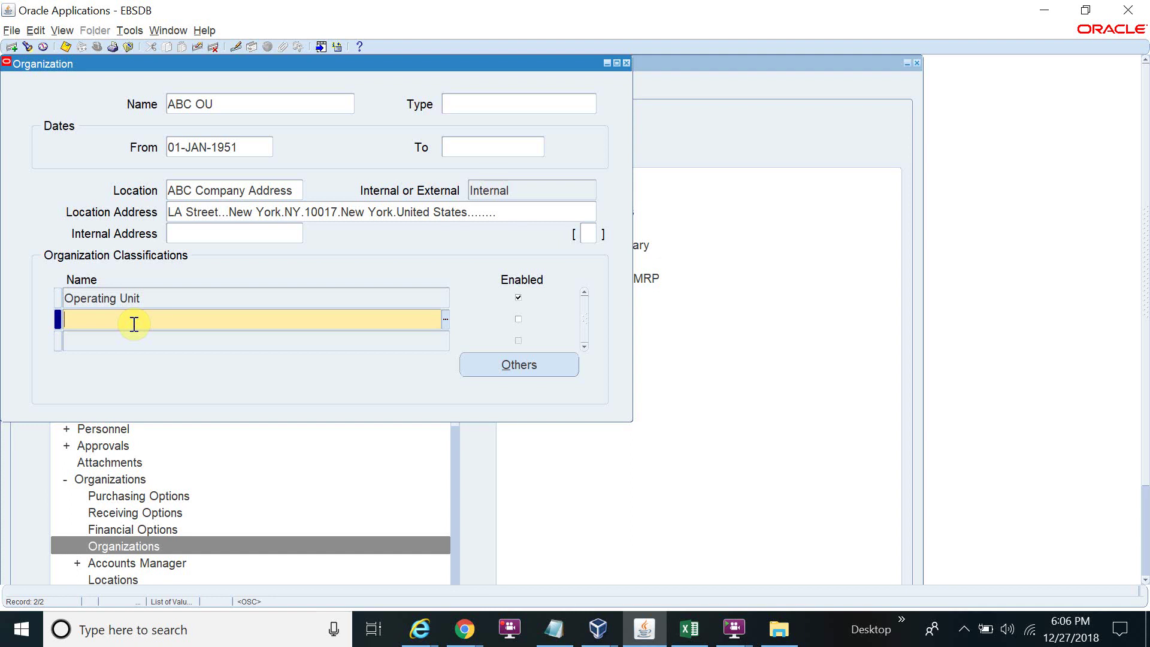
click(447, 321)
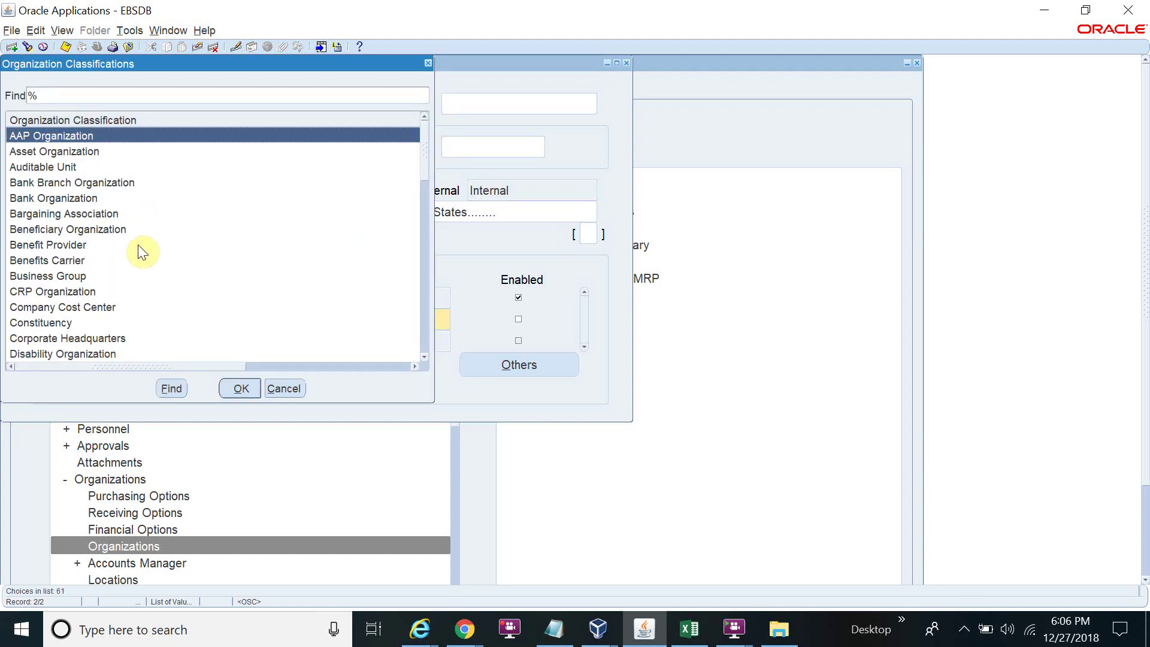
click(106, 93)
text(inv)
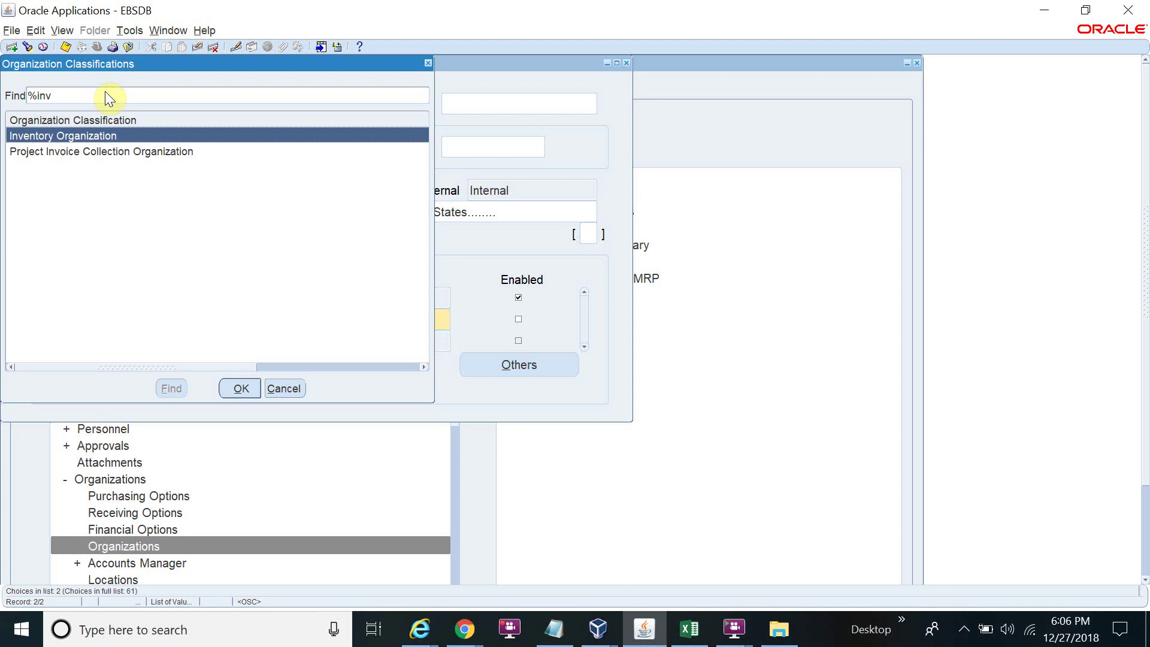
click(238, 389)
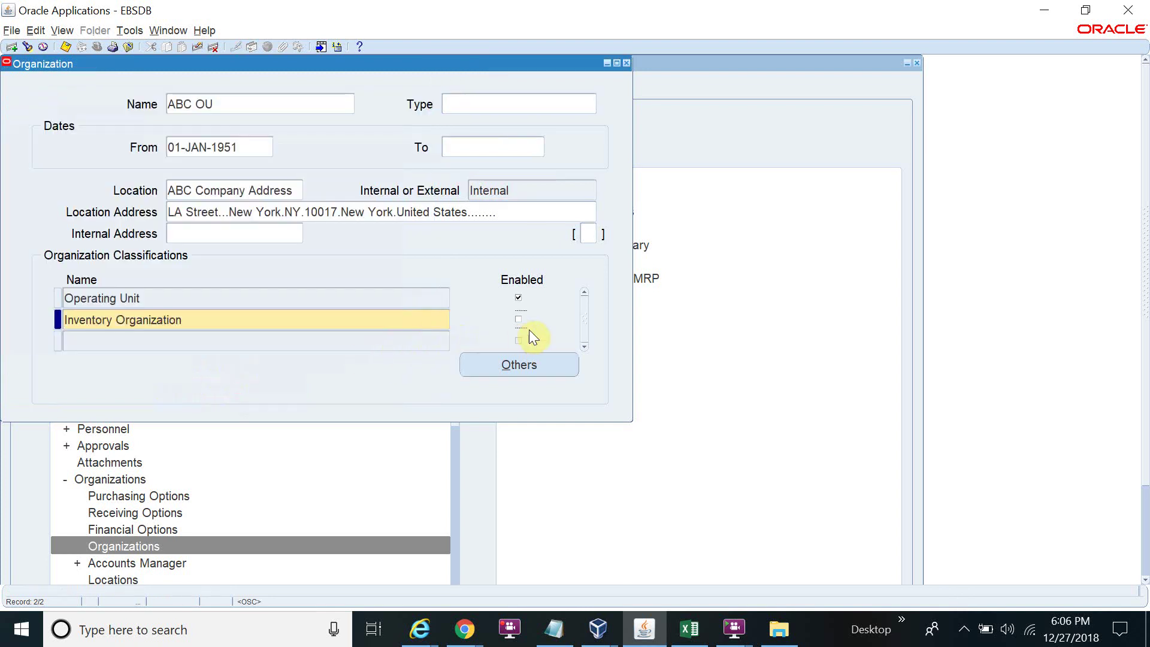
key(ctrl+s)
click(517, 318)
Fill in and save the inventory organization's Accounting Information with primary ledger ABC PL Ledger, legal entity ABC Company and operating unit ABC OU.
click(526, 359)
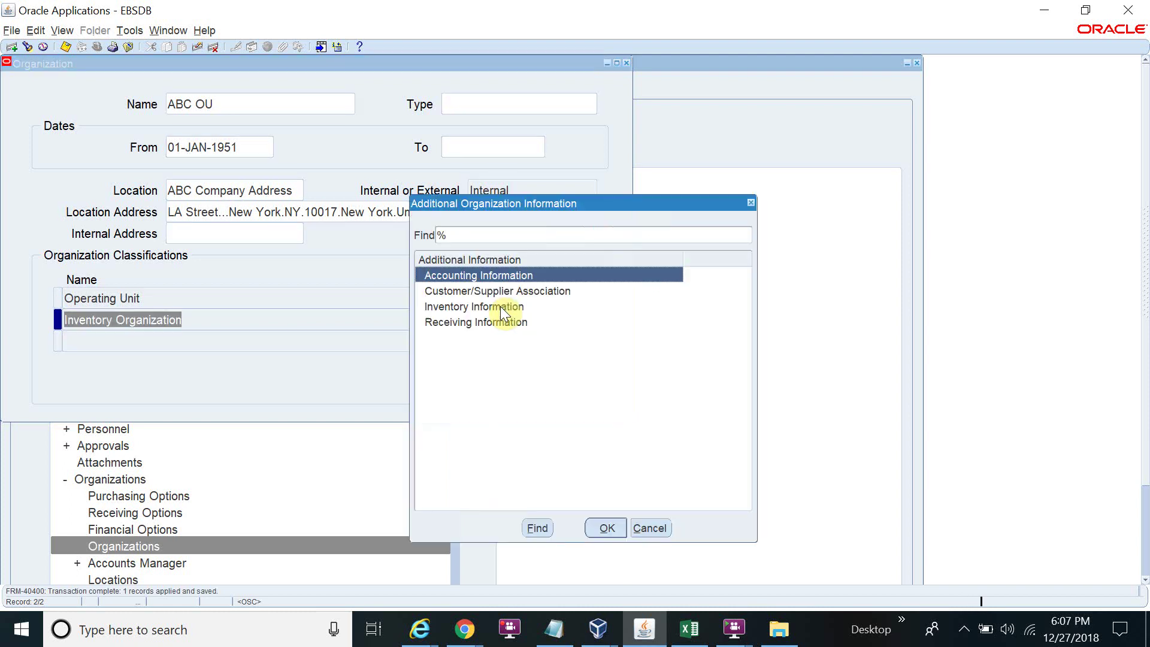
click(605, 528)
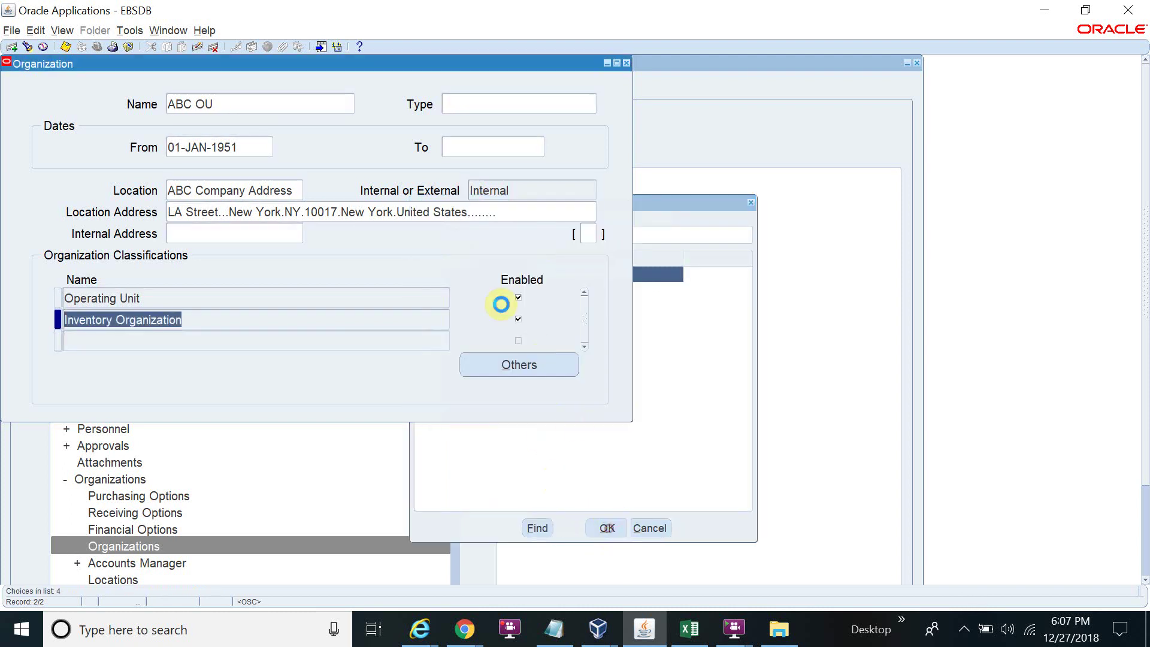
click(355, 130)
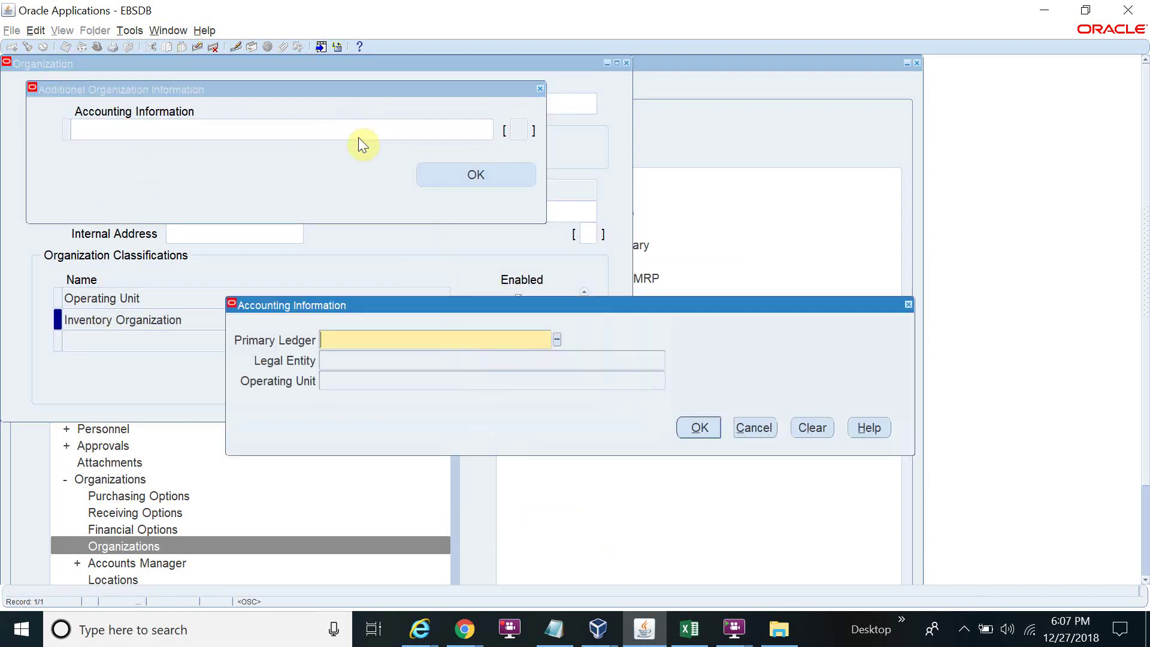
text(ab)
key(Tab)
key(Tab)
text(abc)
key(Tab)
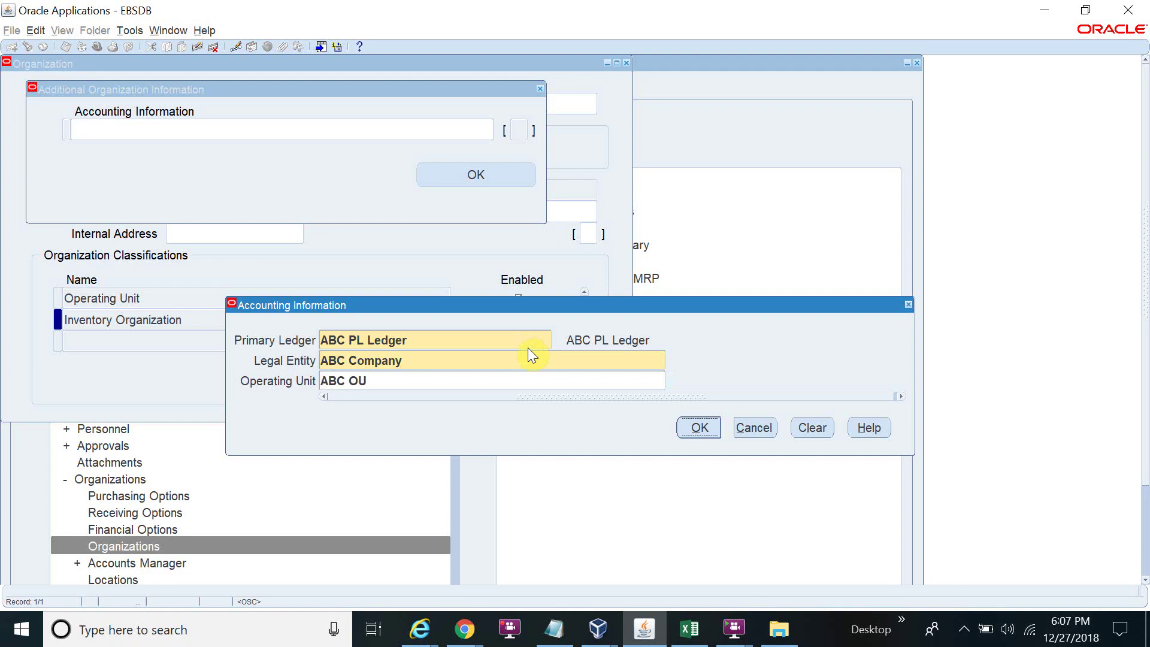
click(700, 428)
click(481, 173)
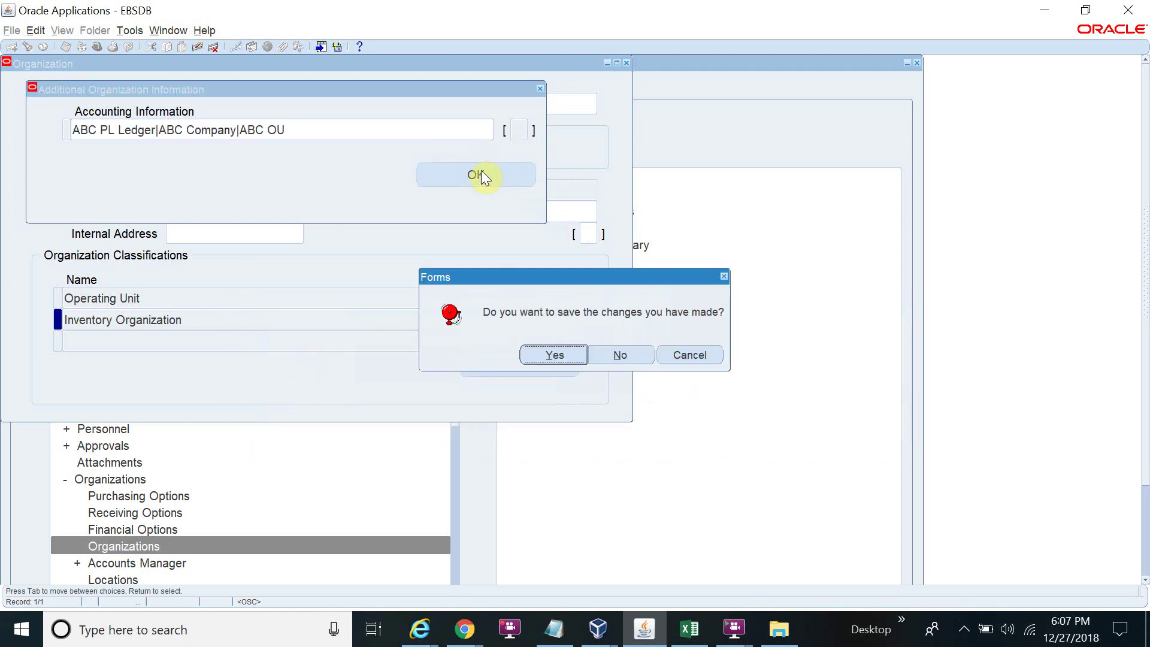
click(554, 354)
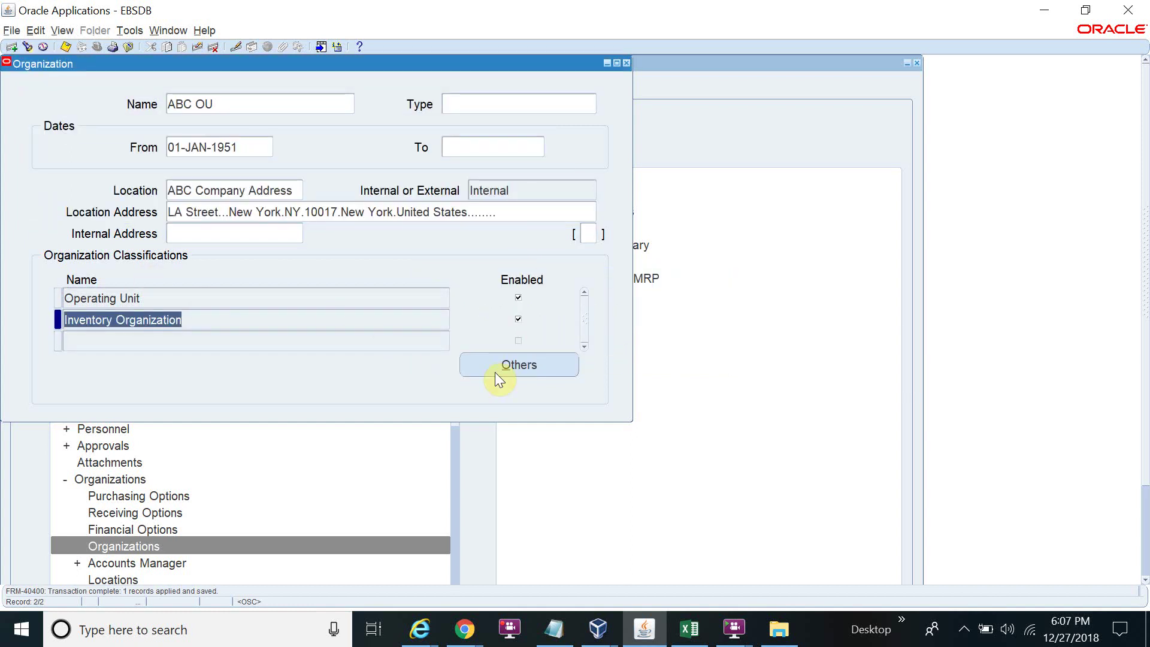
In the Inventory Information parameters, set the organization code to ABC, the item master organization to ABC OU and the calendar to Vision01.
click(513, 362)
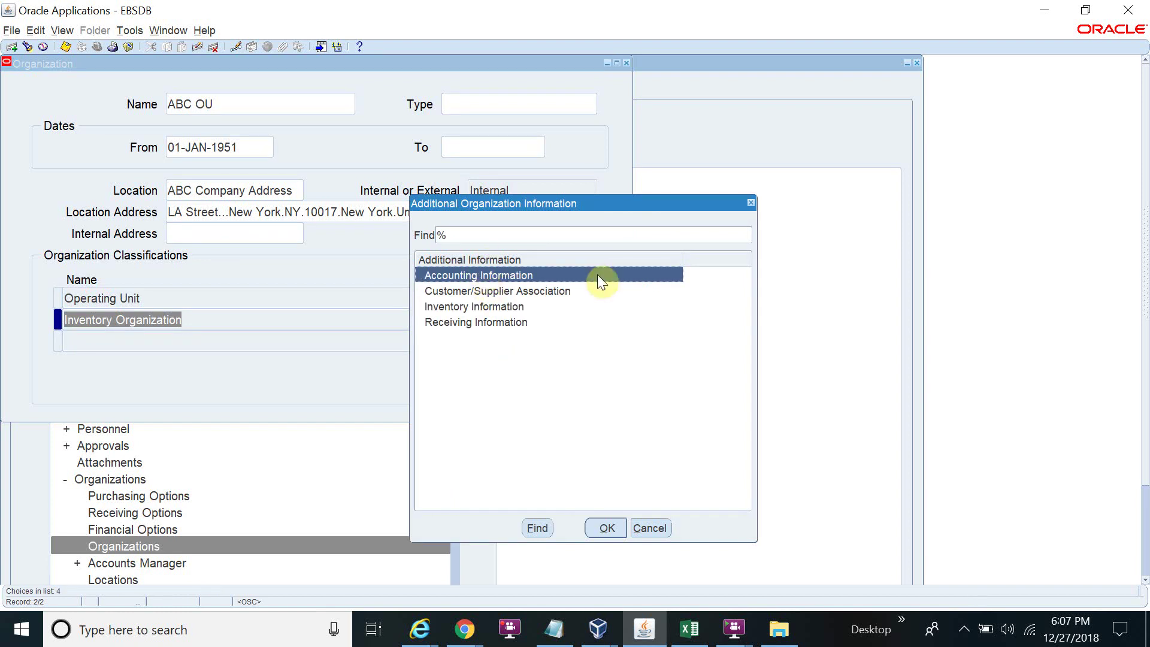
click(501, 308)
click(607, 528)
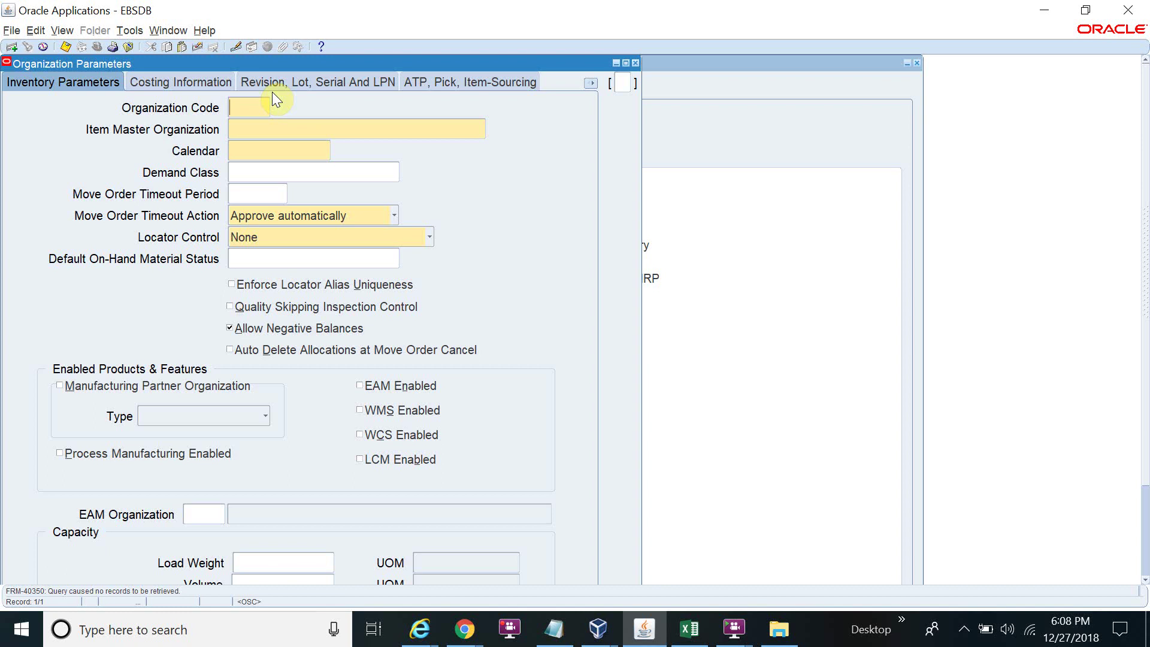
text(ABC)
key(Tab)
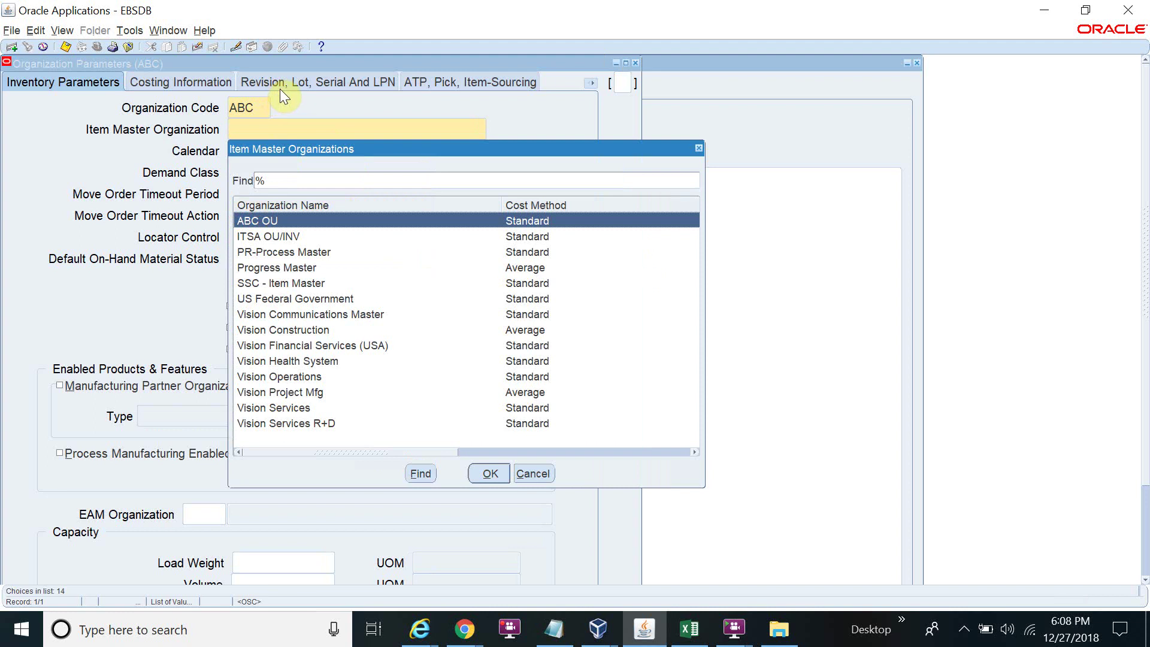
click(502, 477)
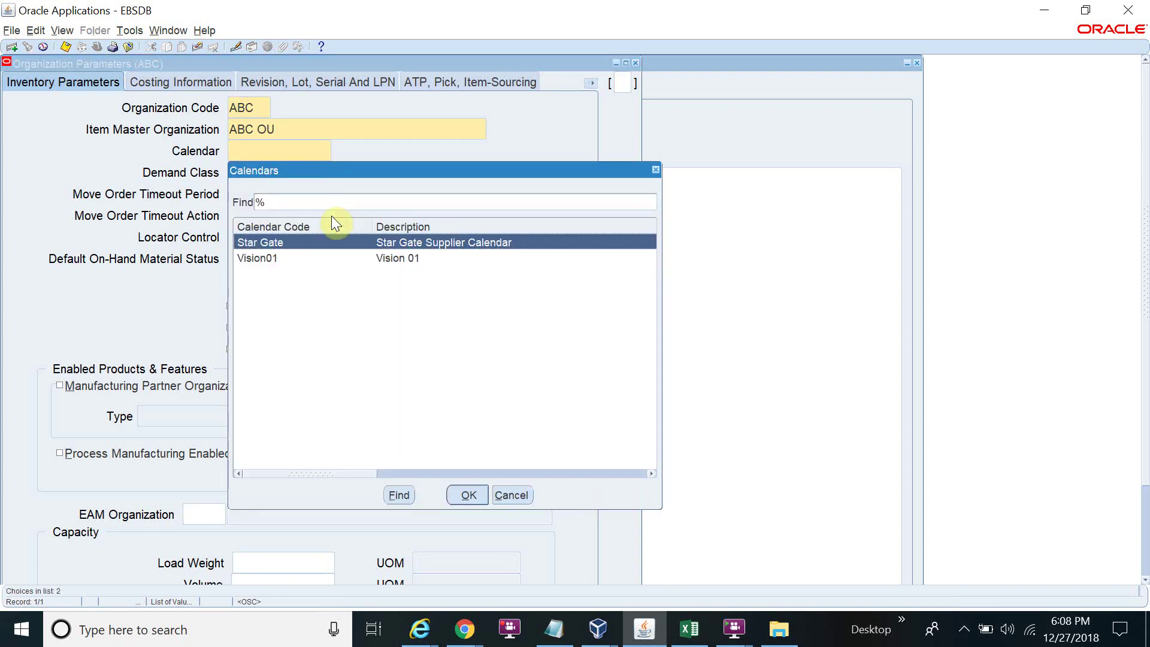
click(336, 259)
click(472, 495)
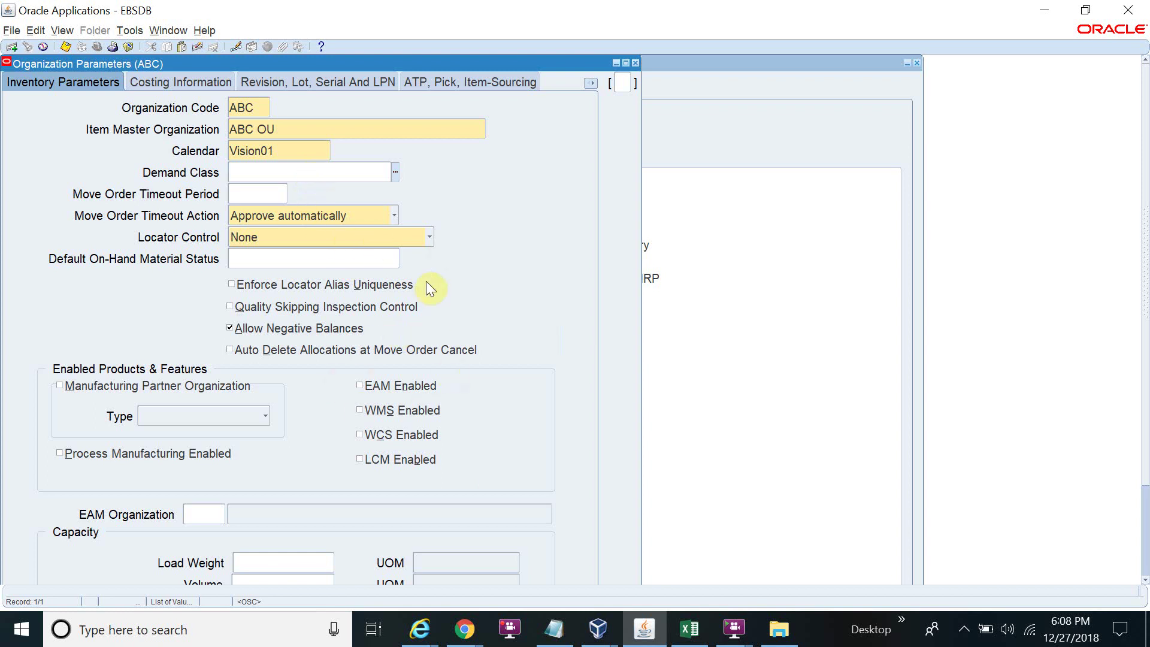
In the organization's Costing Information parameters, set the costing method to Standard.
click(203, 74)
click(327, 138)
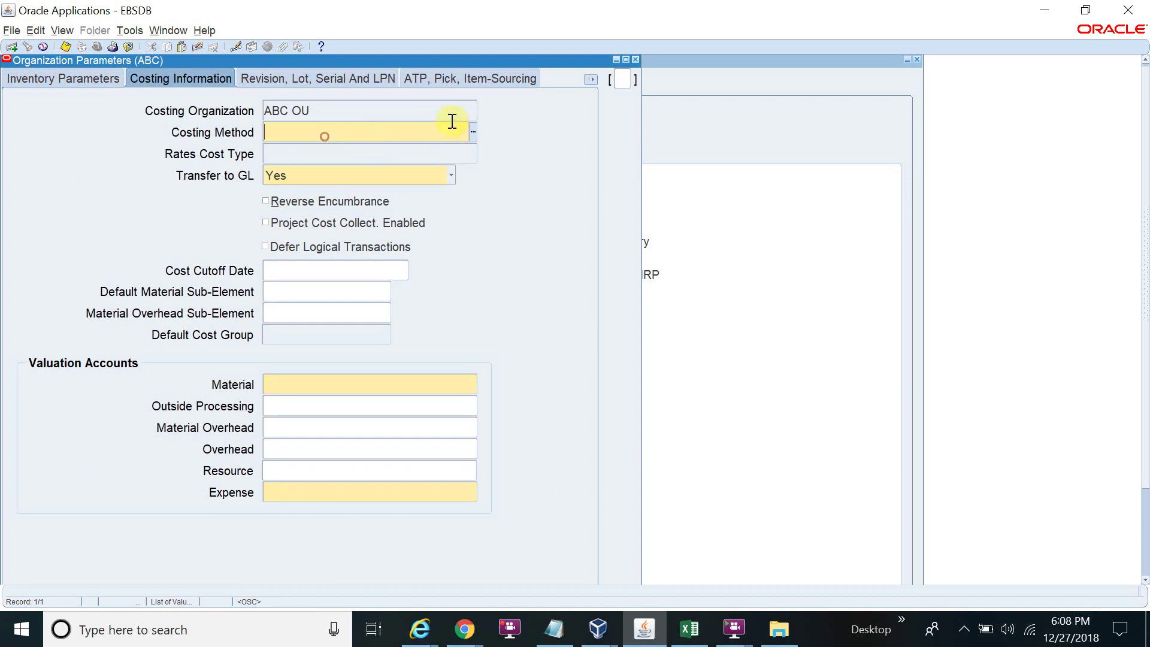
click(472, 133)
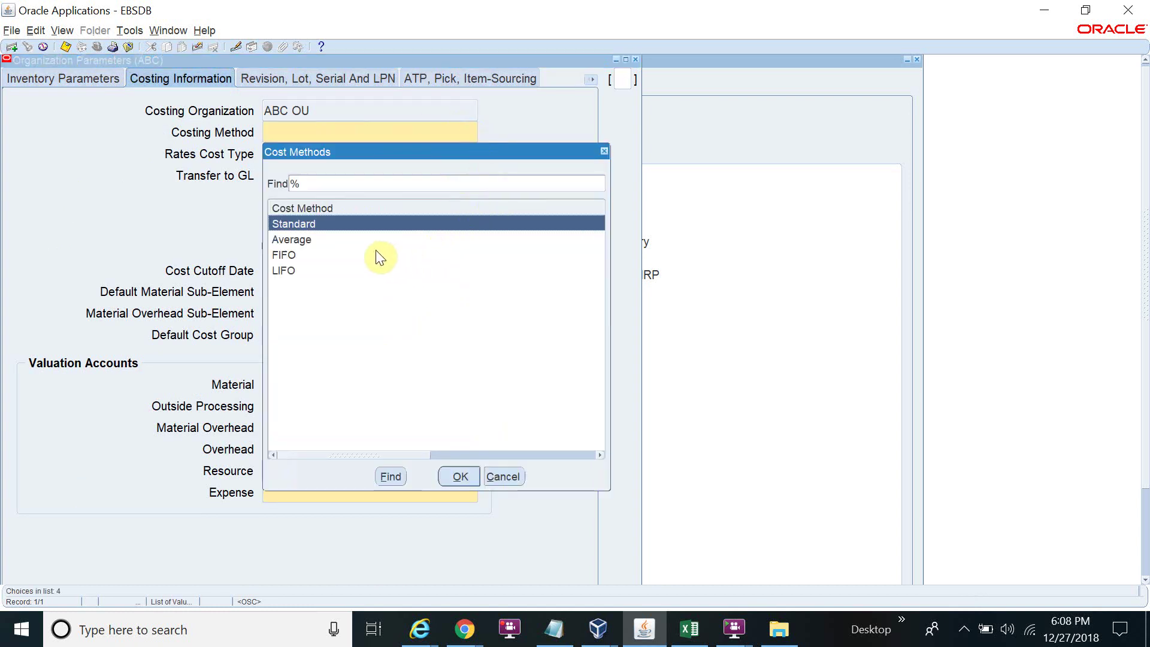
click(460, 477)
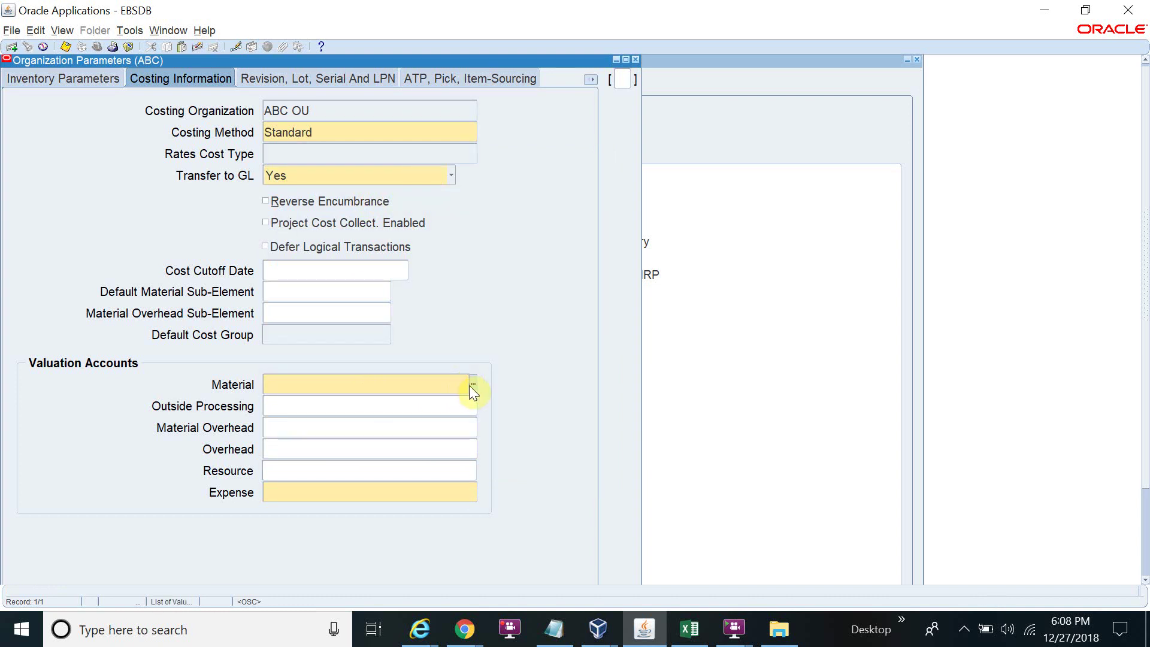
Start the Material valuation account combination with company 01, branch 000 and department 000.
click(472, 384)
click(472, 382)
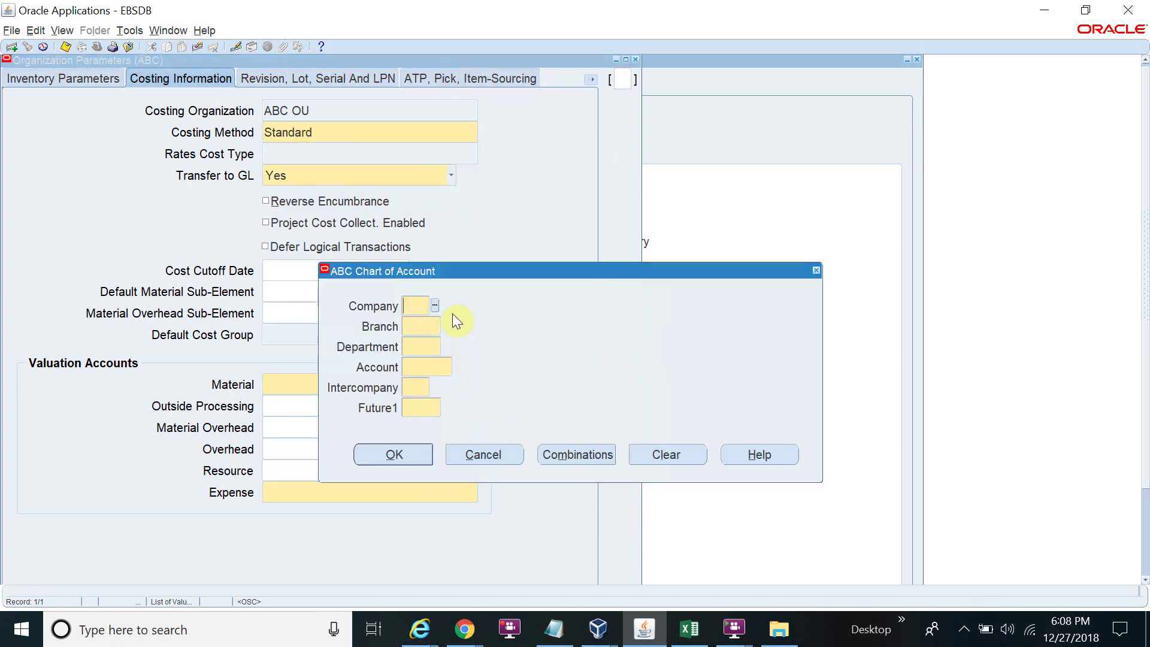
text(01)
key(Tab)
click(448, 324)
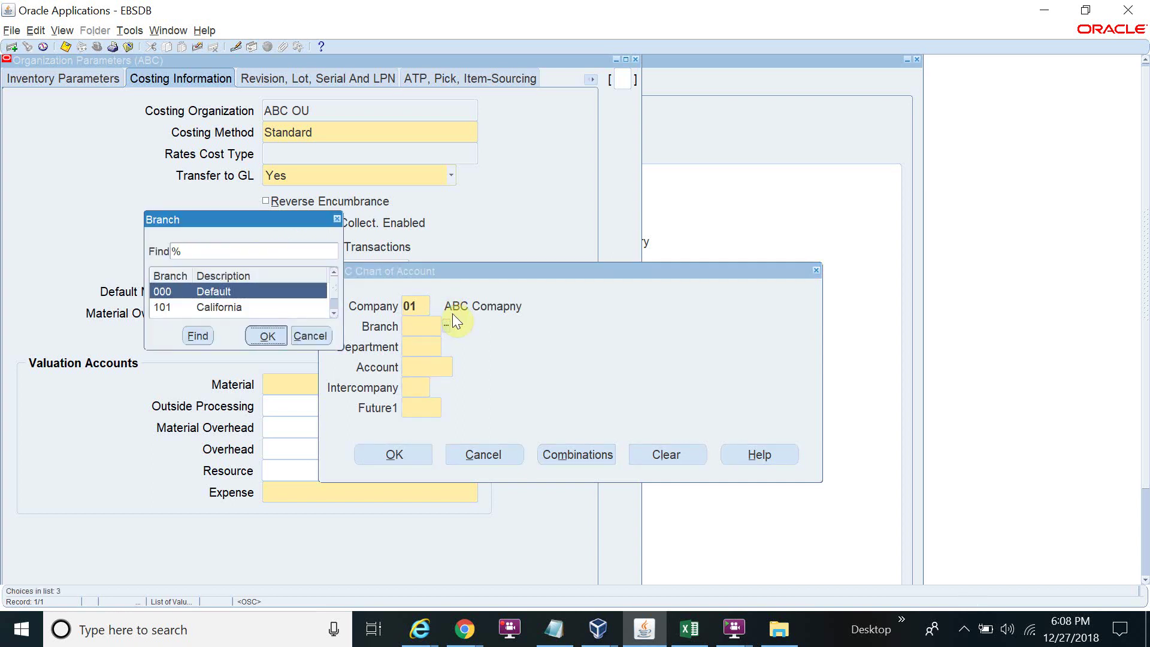
key(Return)
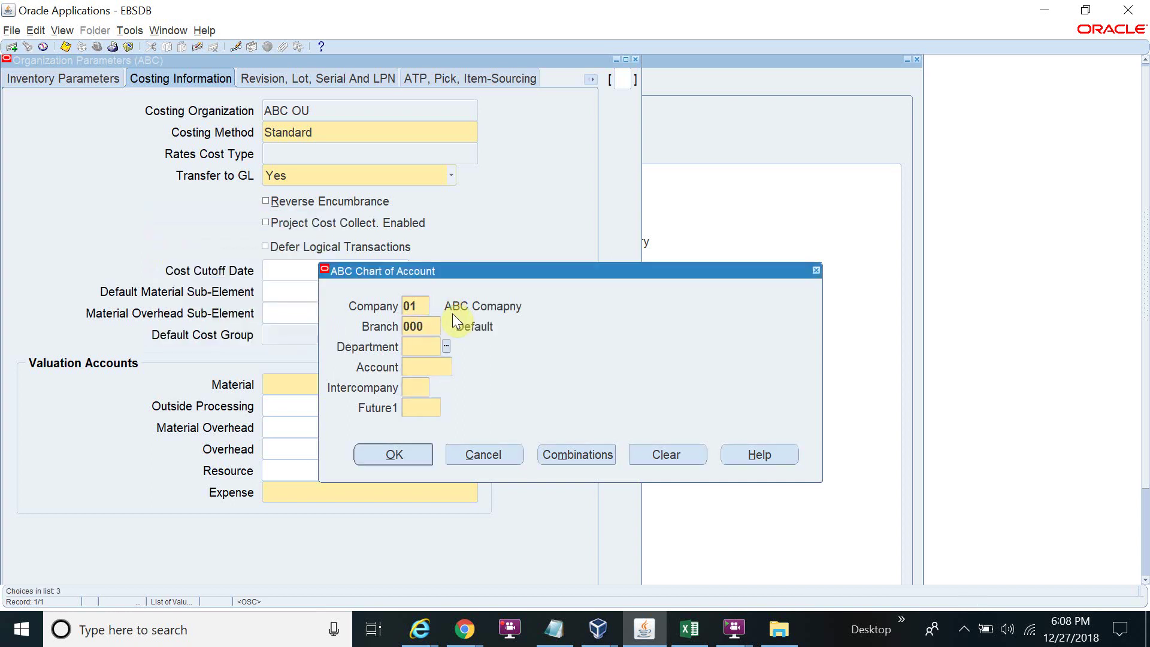
text(000)
key(Tab)
Pick account segment 0000 for the Material account, then reopen the account values and search them for %Mate%.
key(ctrl+l)
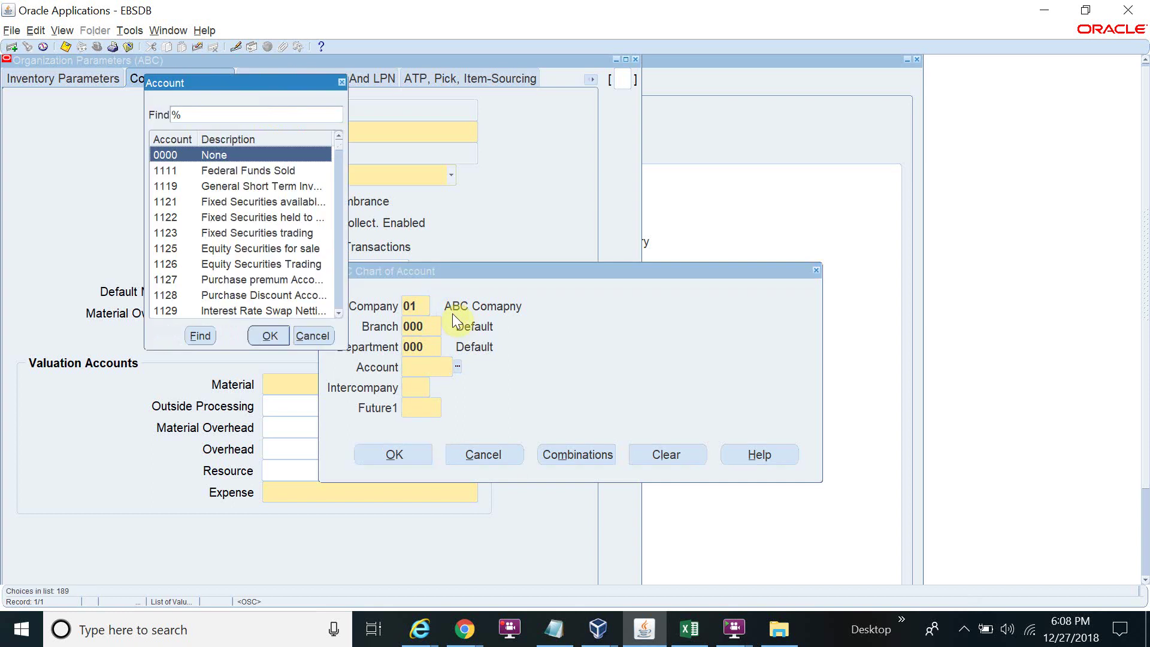
key(Return)
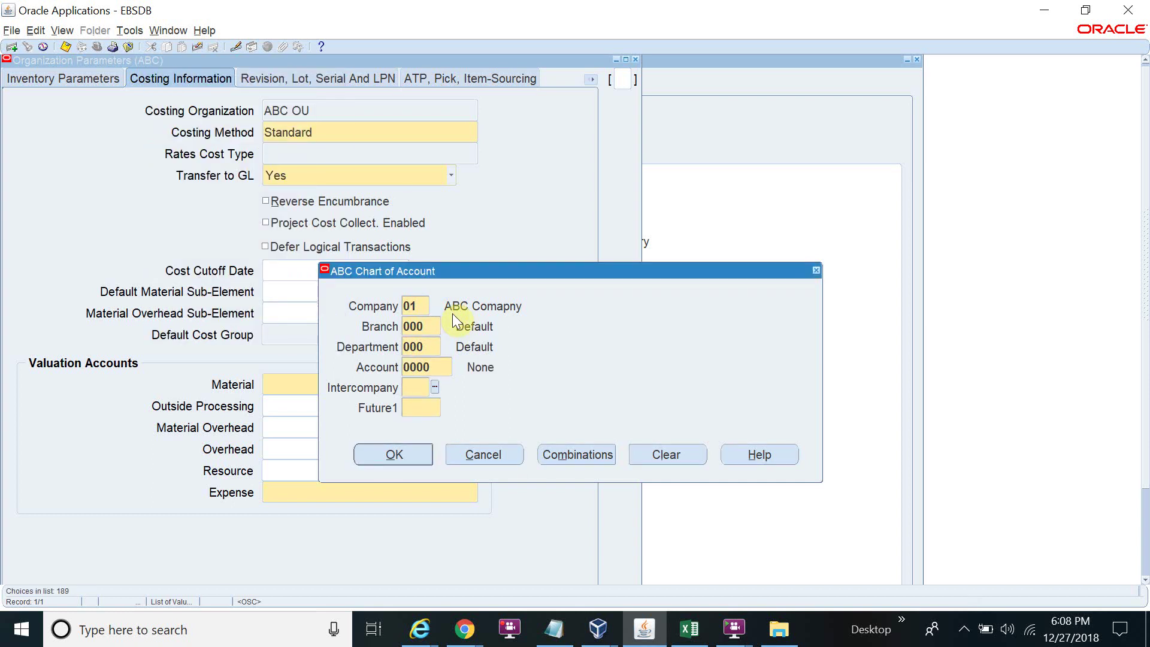
key(Tab)
key(shift+Tab)
key(shift+Tab)
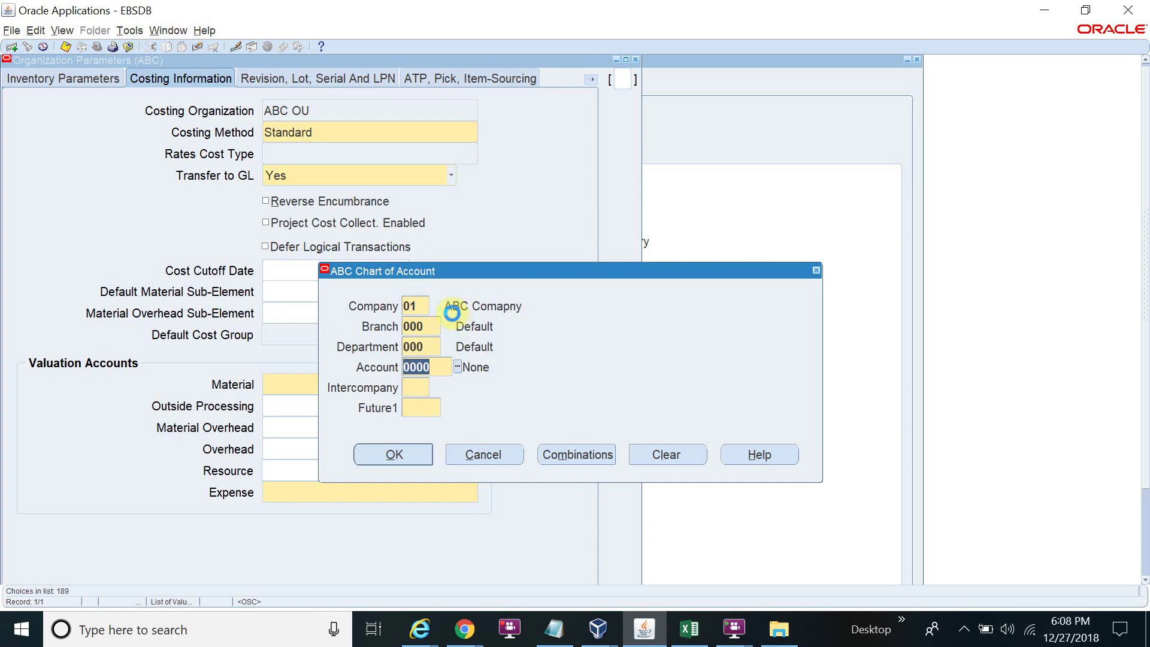
key(ctrl+l)
click(301, 111)
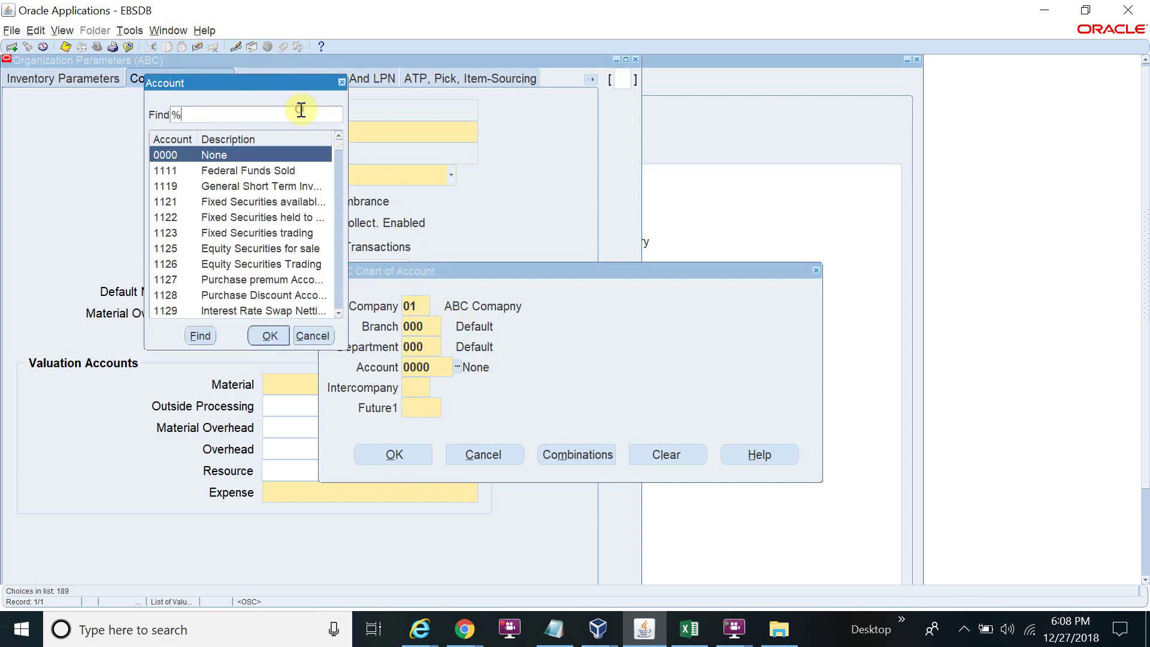
text(Mate%)
key(Return)
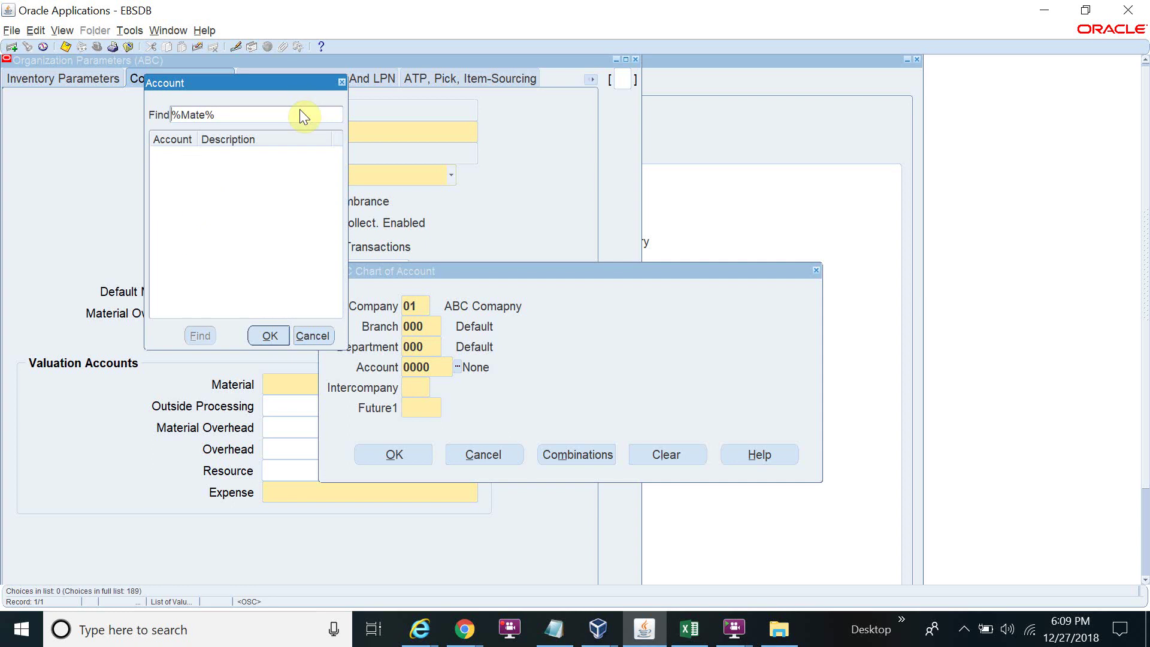
Search the account values for %as% and set the Material account segment to 2740 Suspense - Fixed Assets.
click(260, 112)
key(BackSpace)
key(BackSpace)
key(BackSpace)
key(BackSpace)
key(BackSpace)
text(as)
text(%)
key(Return)
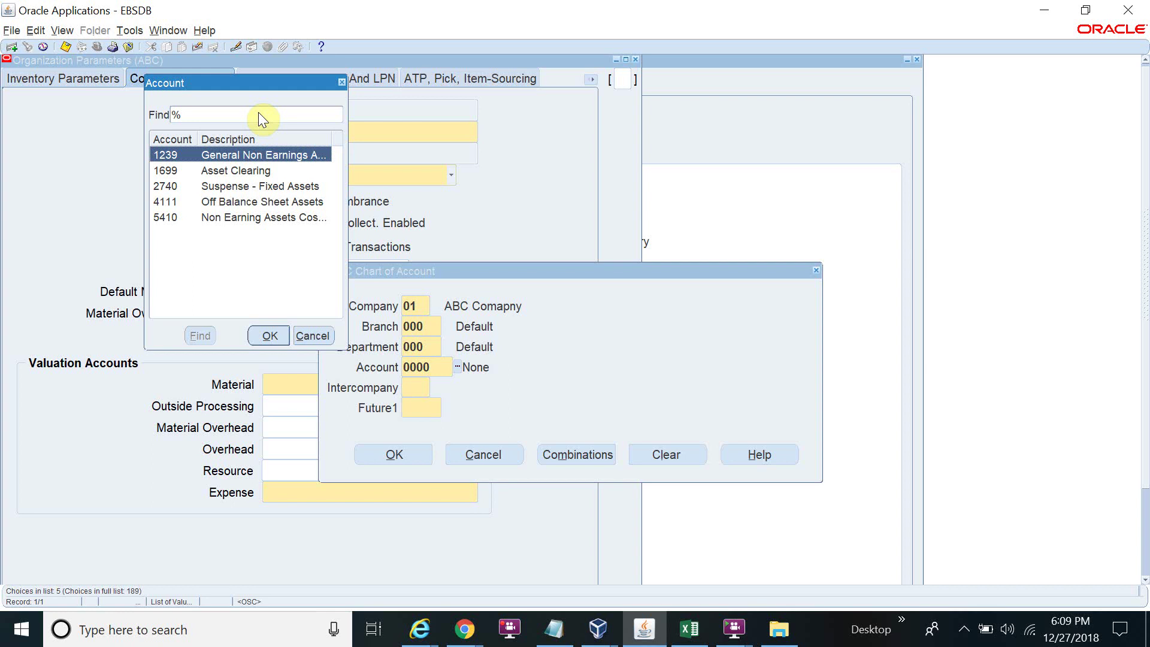
key(Down)
key(Down)
key(Return)
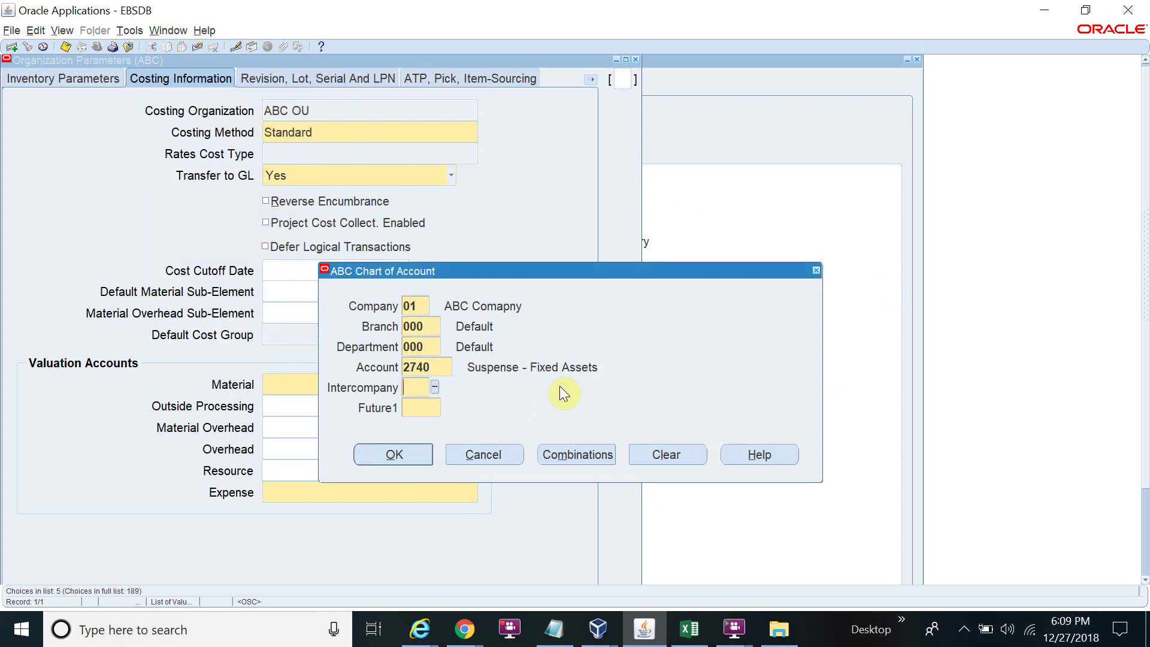
Complete the Material account combination with intercompany 00 and Future1 000.
text(00)
key(Tab)
text(00)
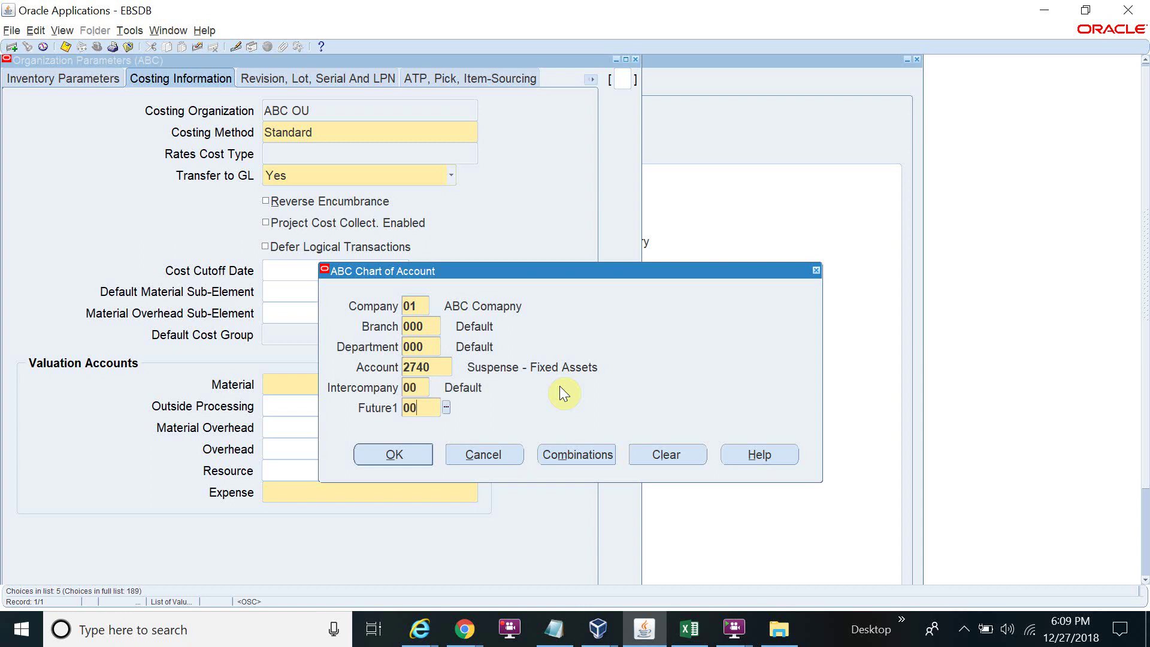
text(0)
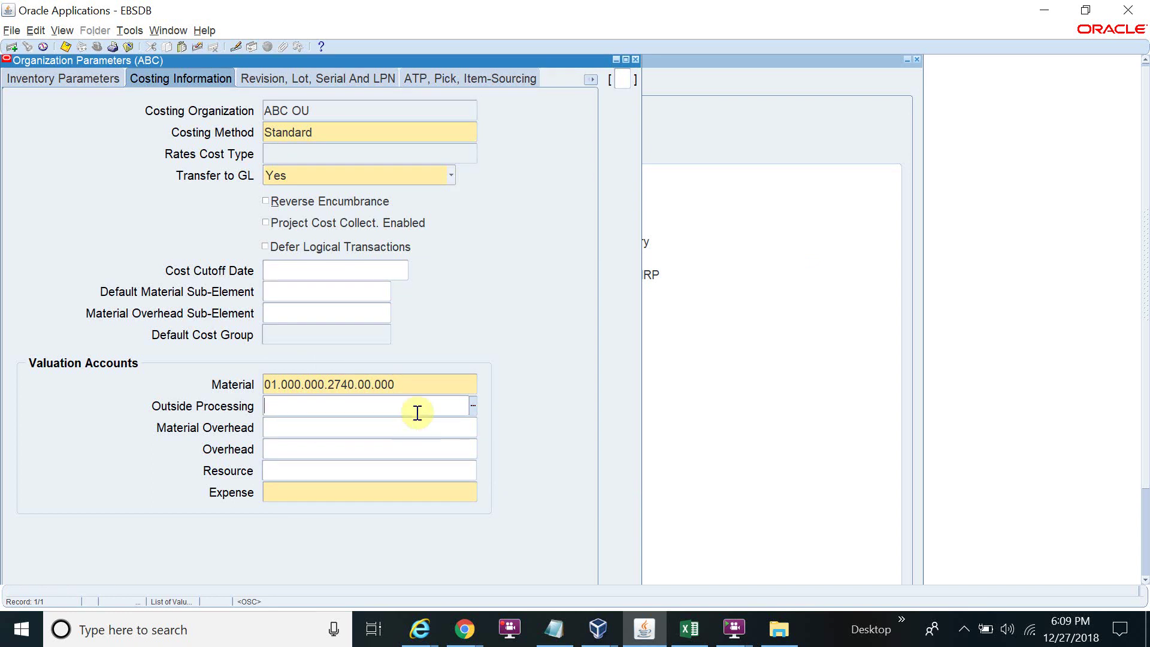
Copy the Material valuation account combination into the Expense account.
click(401, 384)
key(ctrl+c)
click(424, 493)
key(ctrl+v)
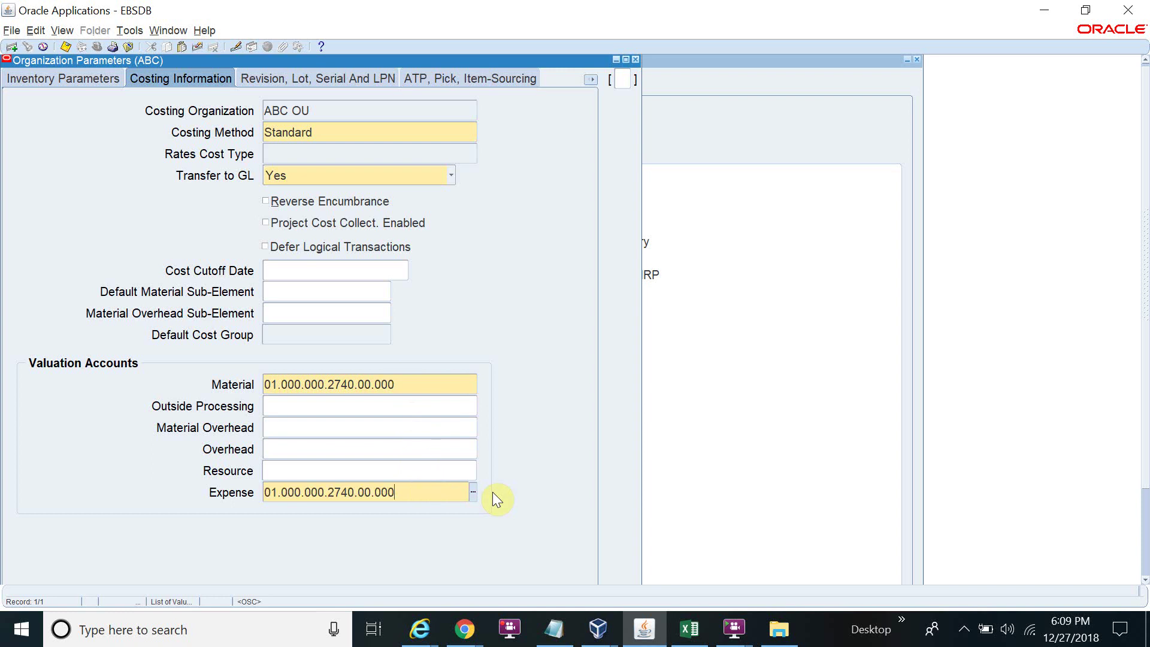
Change the Expense account's account segment to 2253 Accrued Interest Expenses and accept the combination.
click(477, 492)
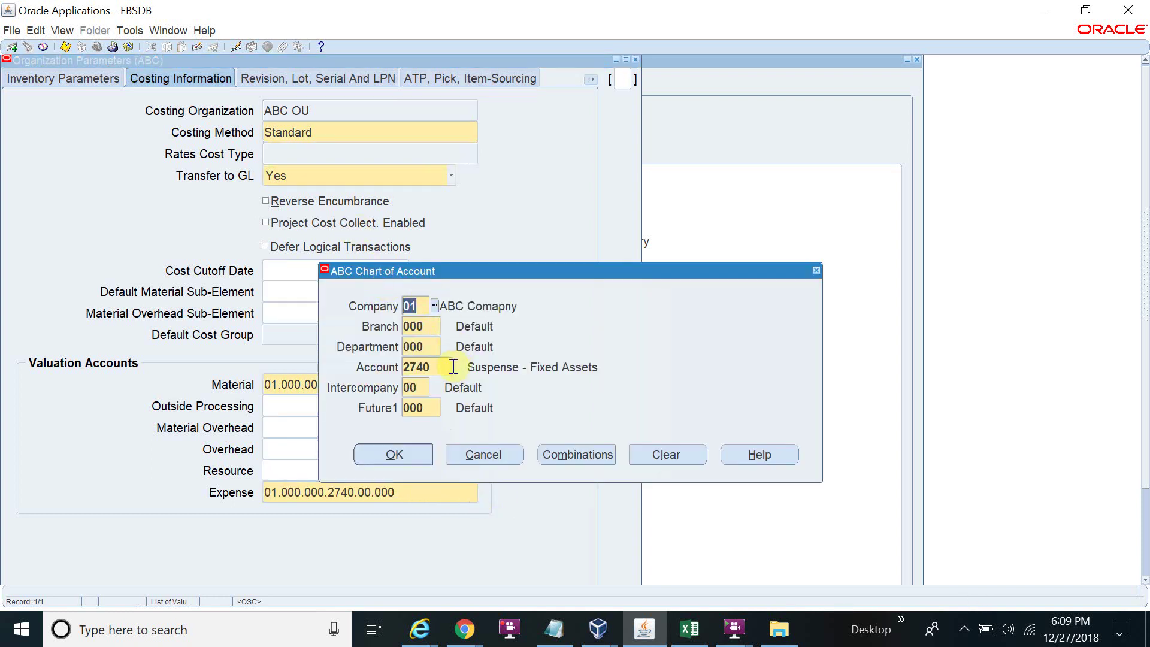
click(445, 363)
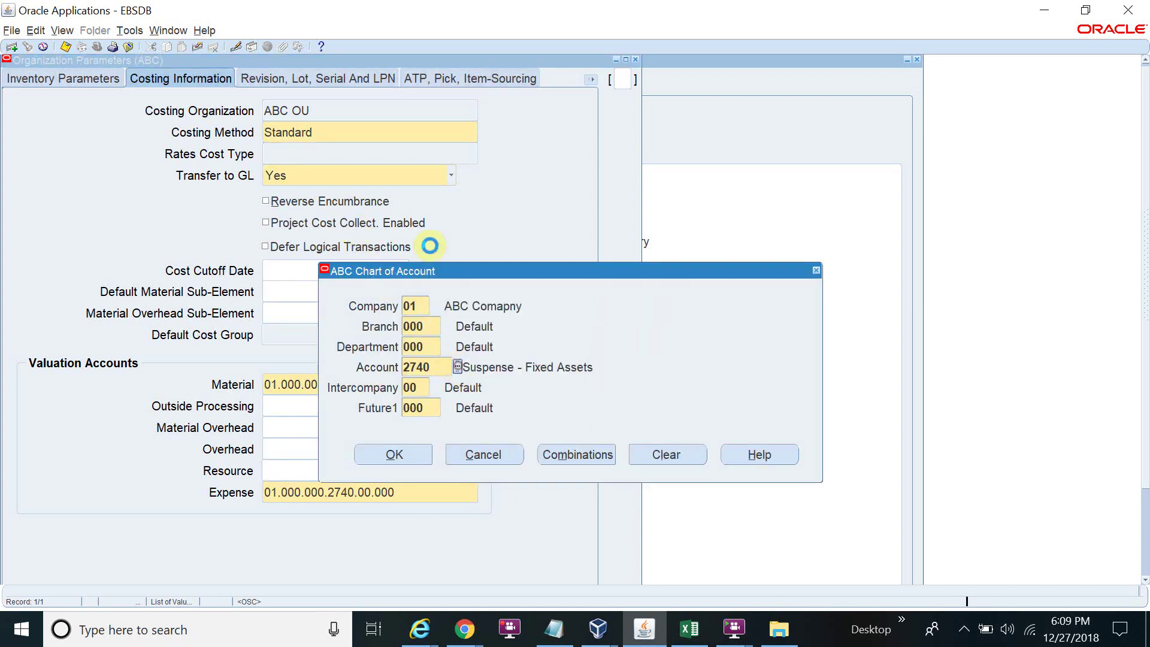
key(ctrl+l)
click(244, 110)
text(pre)
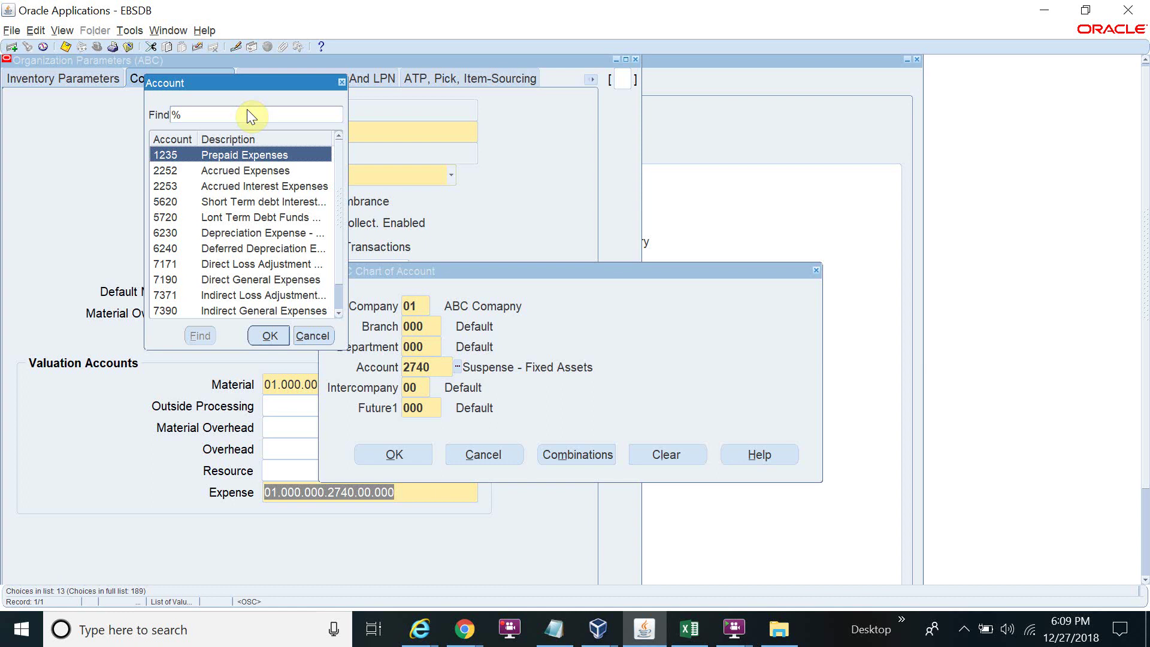
key(Down)
key(Down)
key(Down)
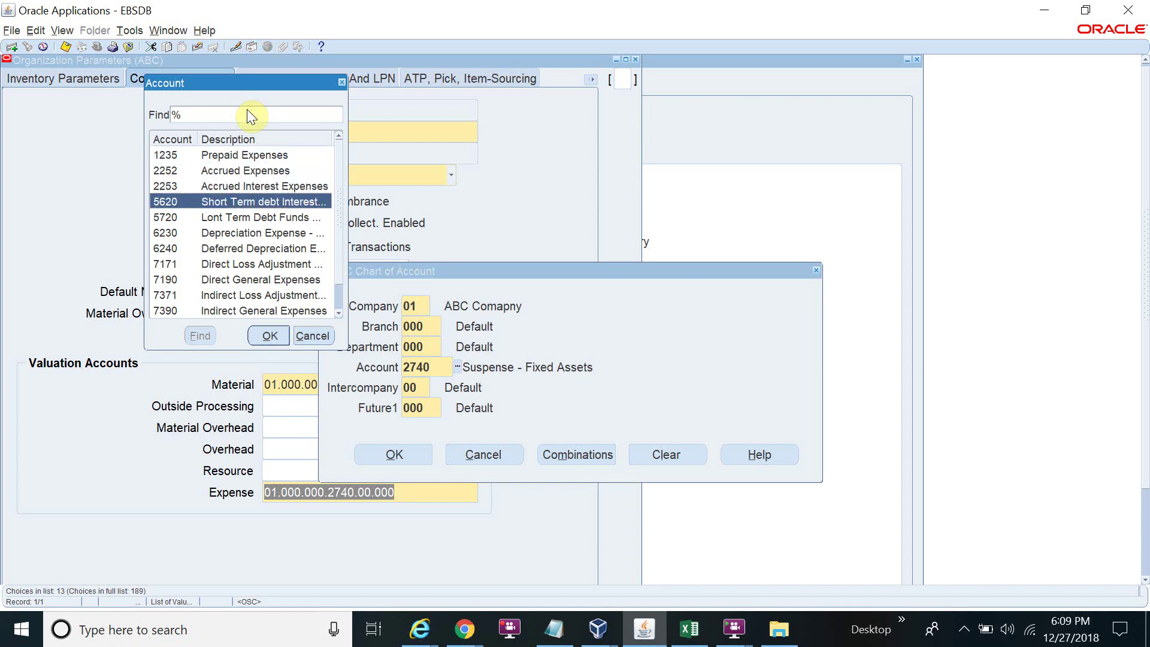
key(Up)
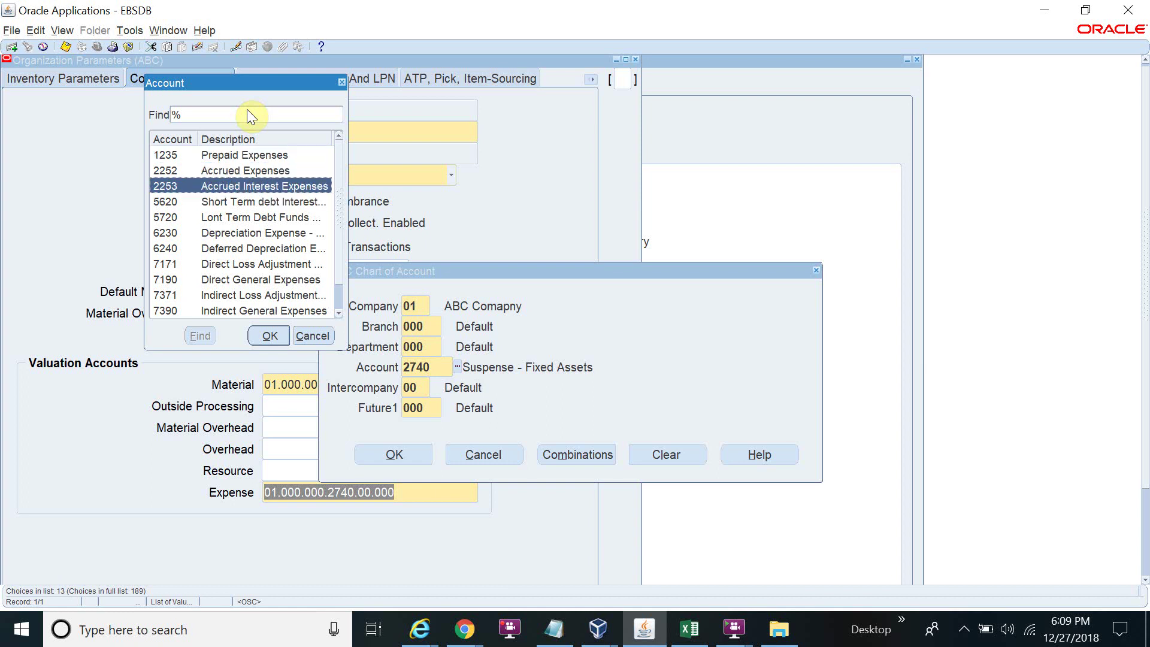
key(Return)
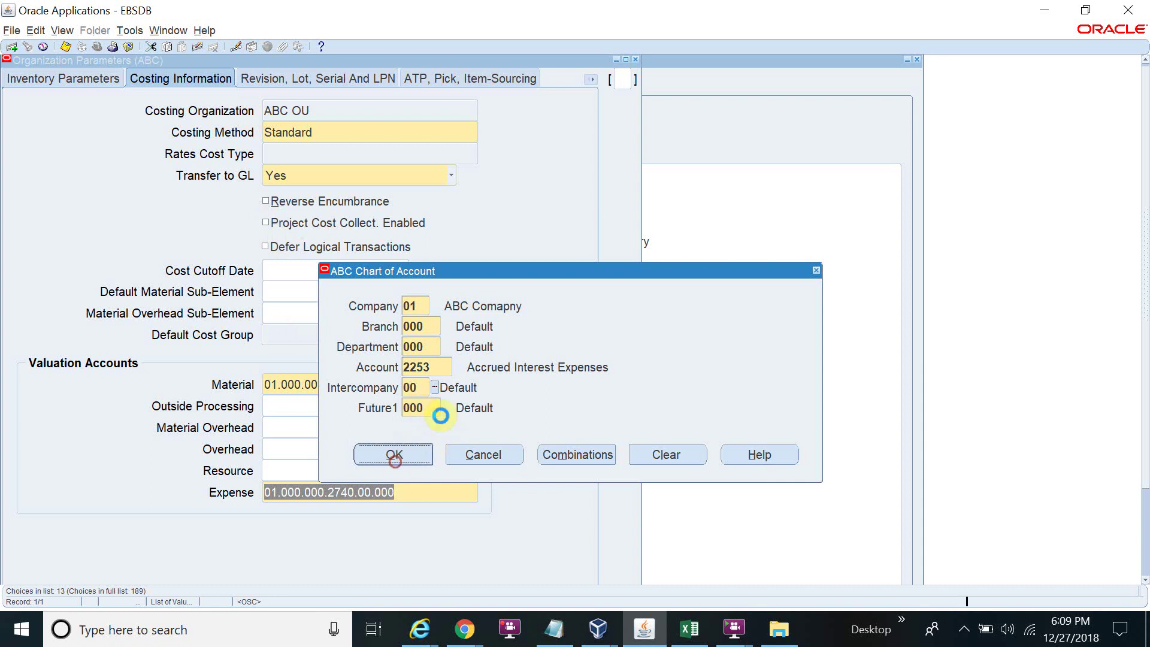
click(392, 454)
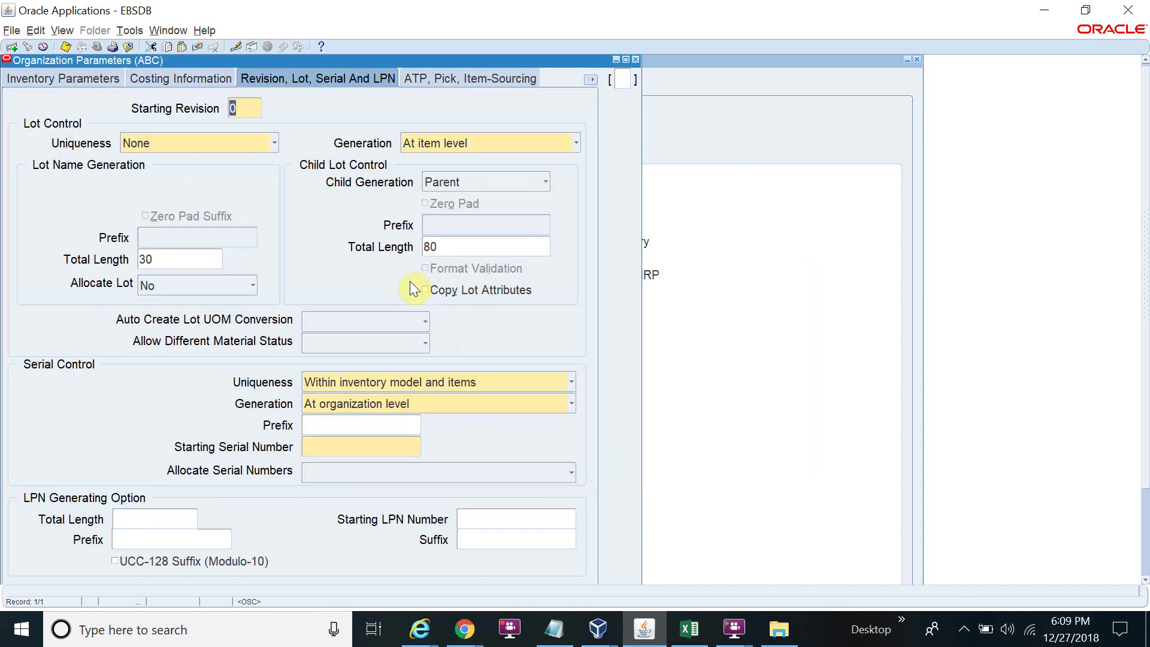
Set the starting serial number to 1 under Serial Control, then go to the ATP, Pick, Item-Sourcing parameters.
click(400, 440)
text(1)
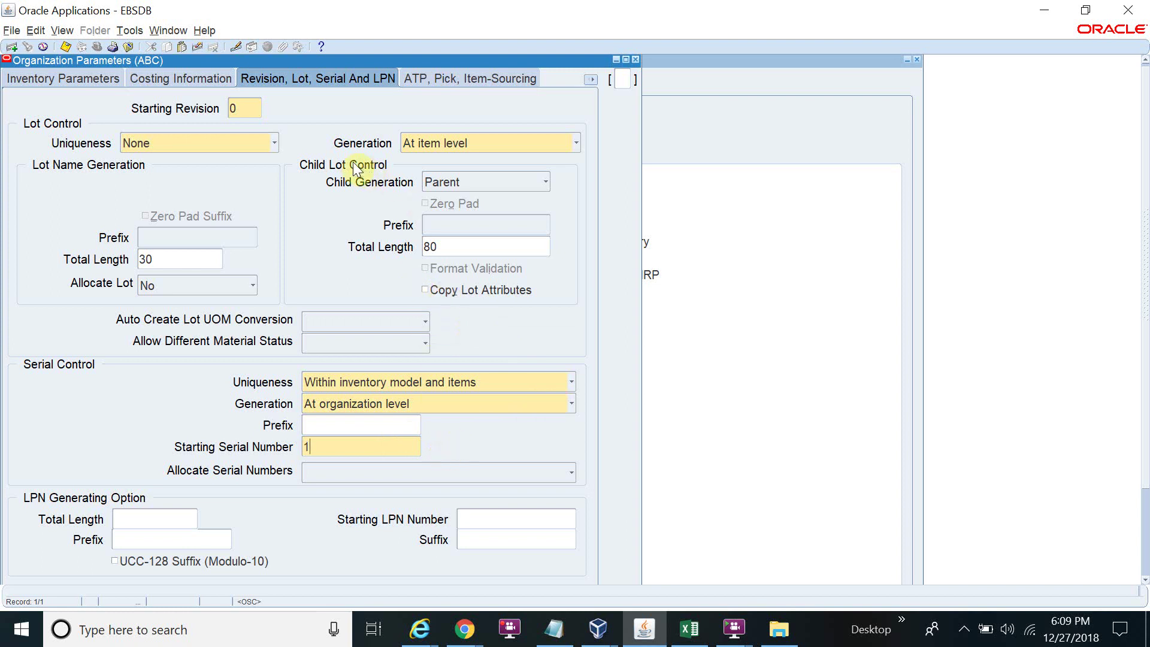
click(429, 84)
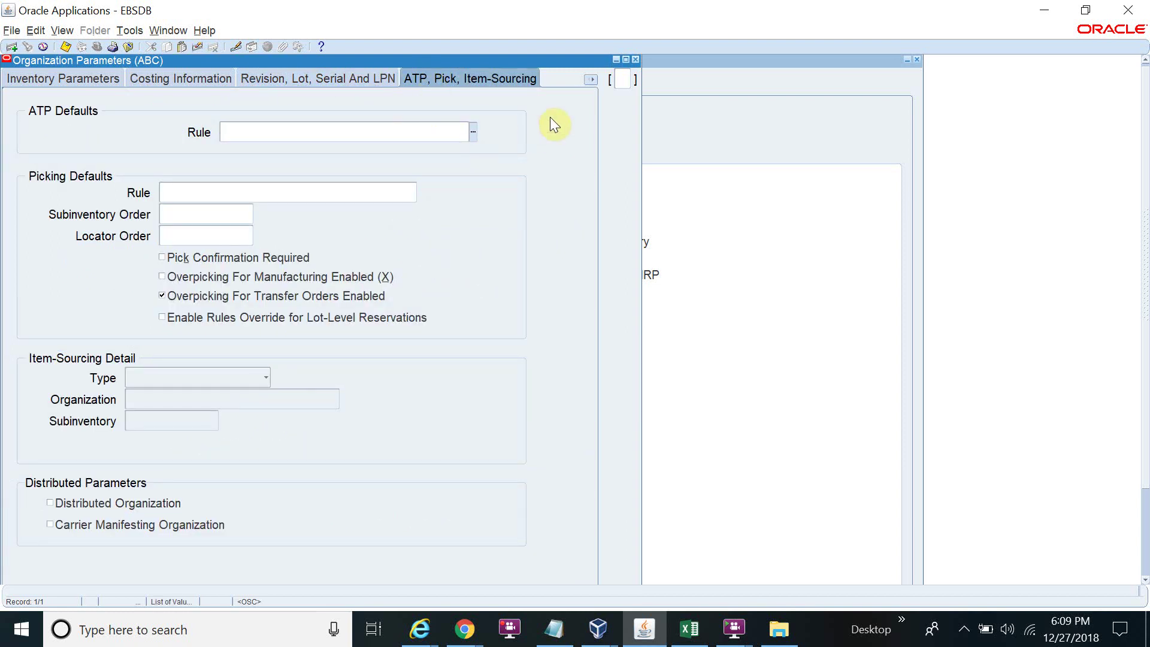
In the Other Accounts parameters, paste the copied combination 01.000.000.2740.00.000 as the Purchase Price Variance account.
click(592, 84)
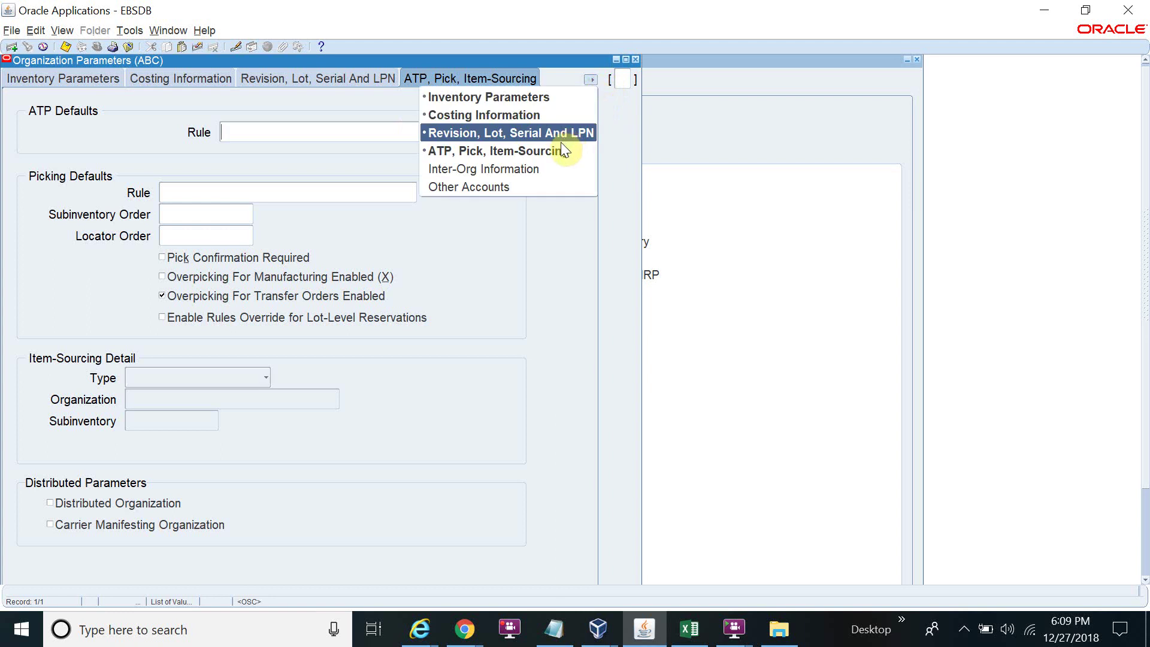
click(519, 187)
click(434, 79)
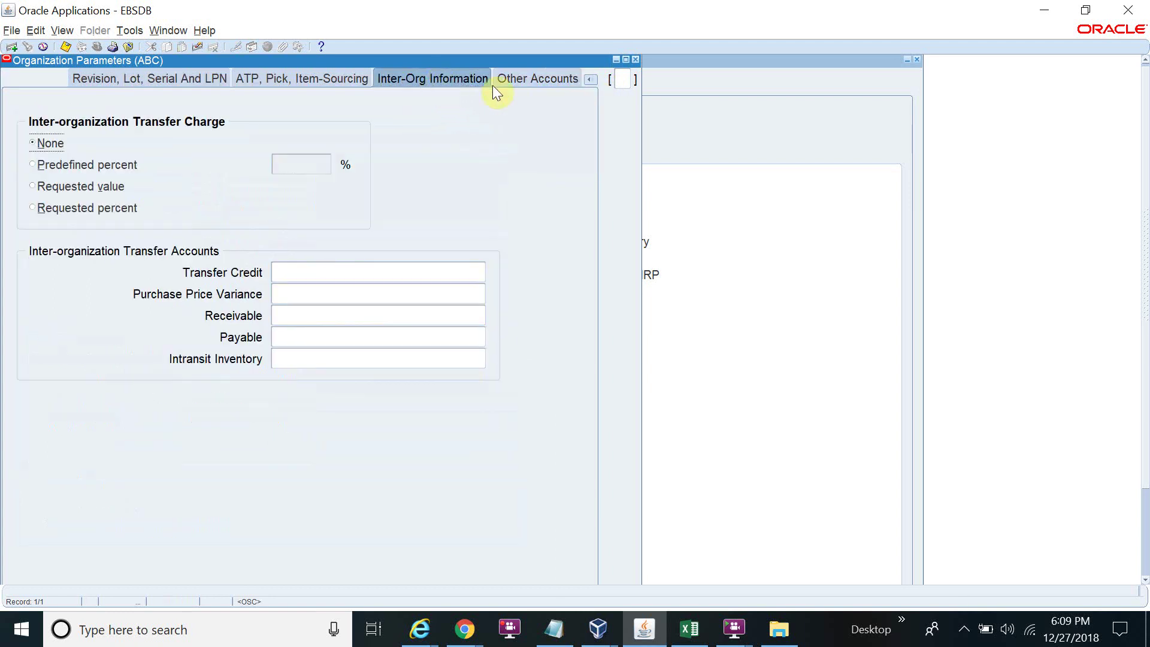
click(524, 78)
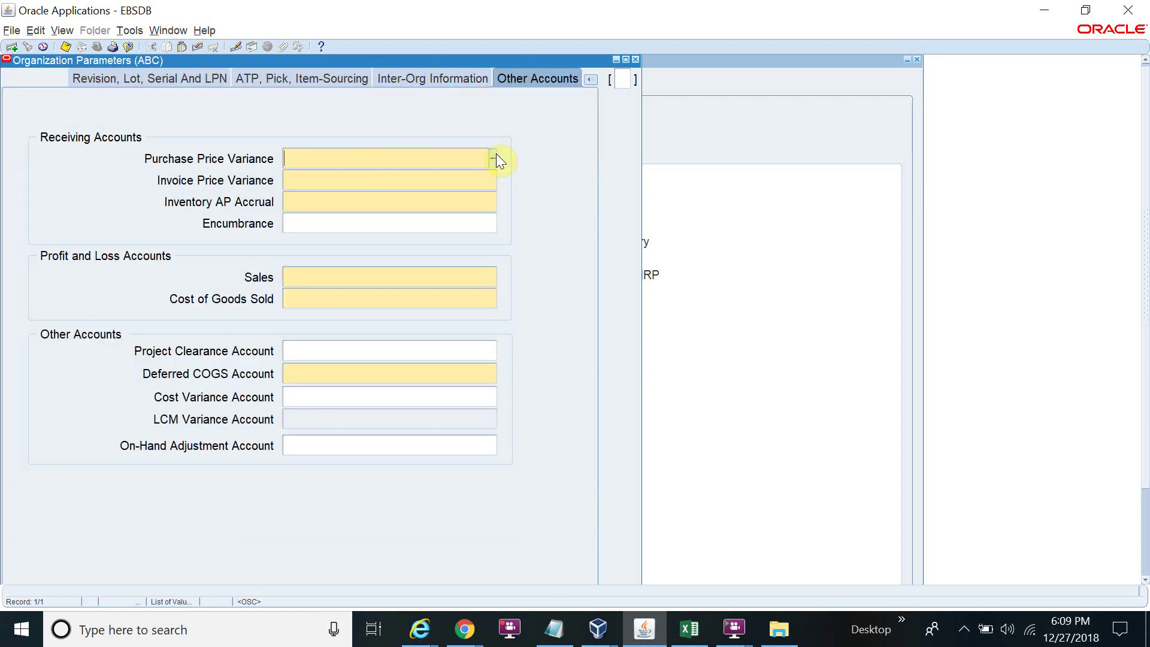
key(ctrl+v)
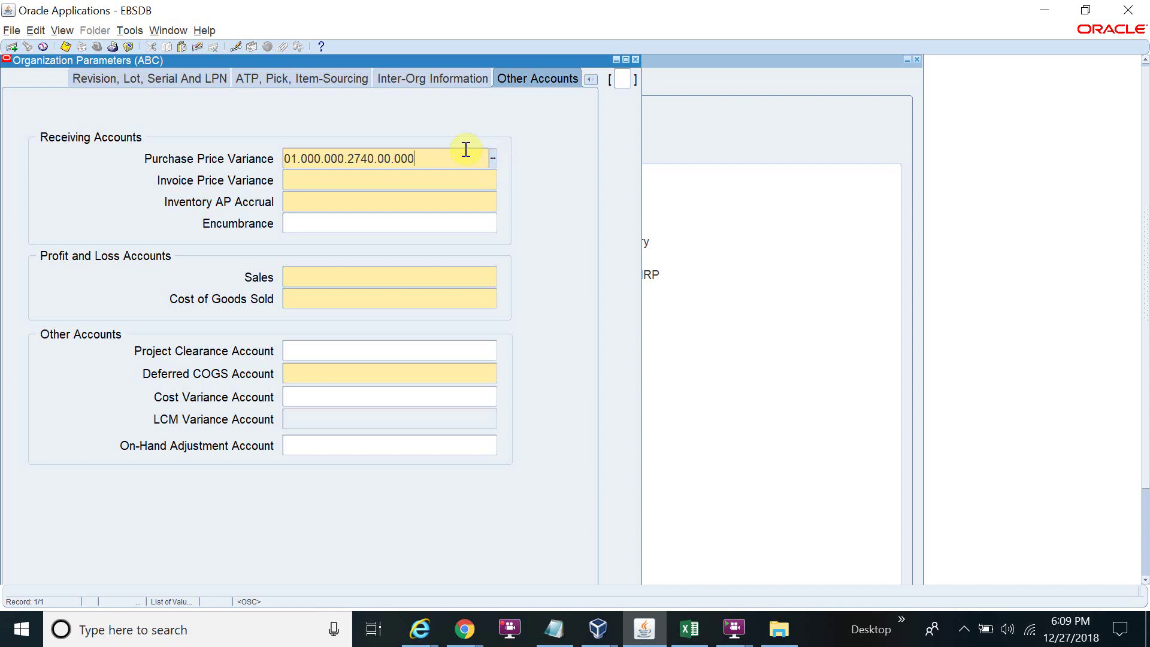
Open the account segment values for the Purchase Price Variance account and search them for %Price%.
click(449, 185)
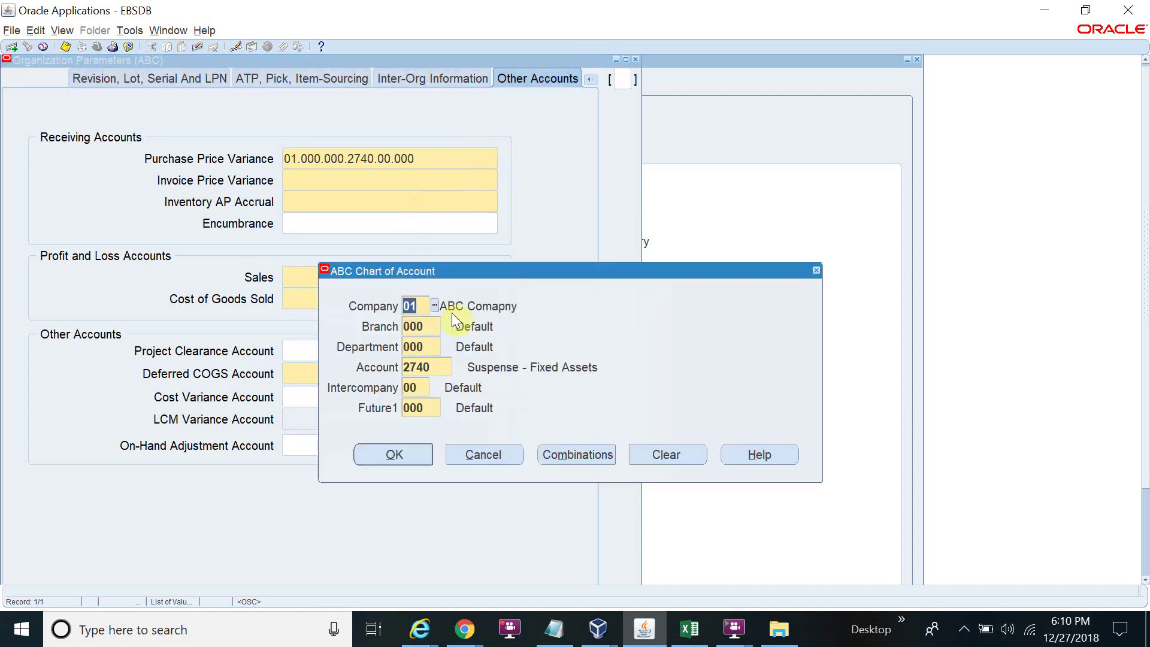
click(450, 367)
click(457, 367)
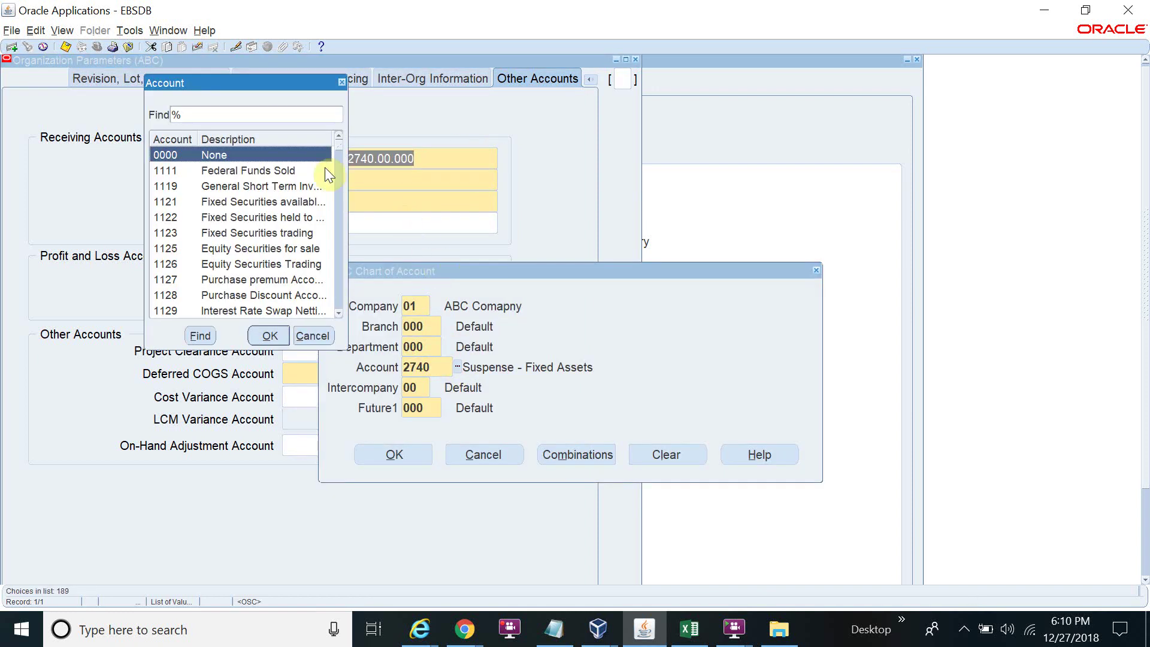
text(Pr)
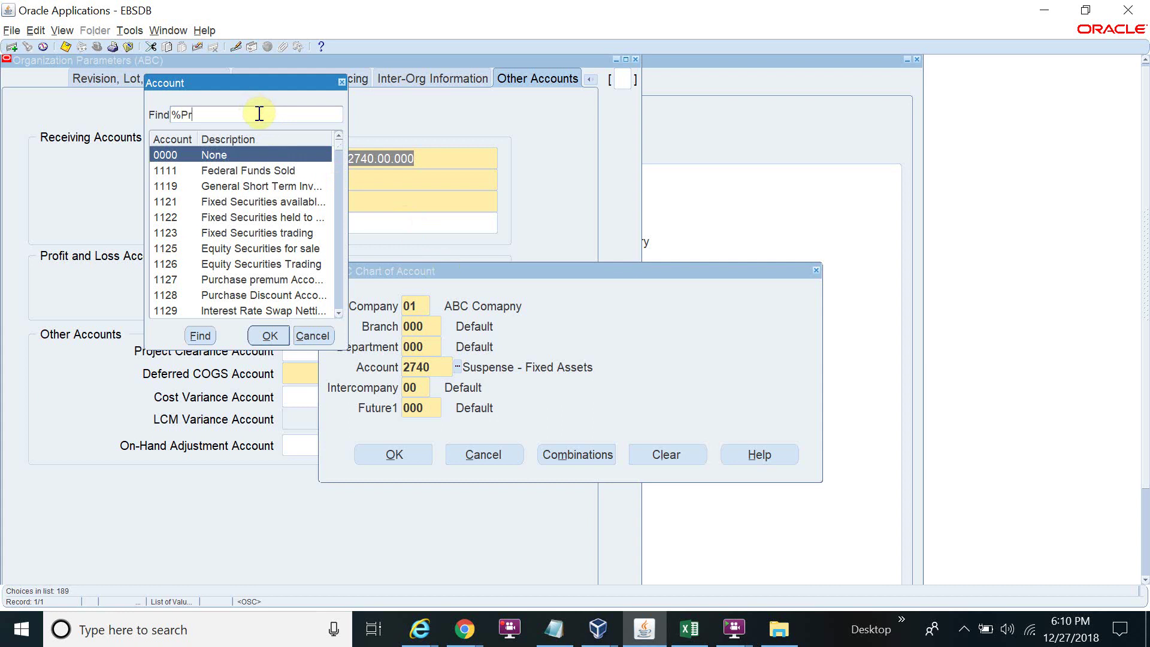
text(ice)
key(Return)
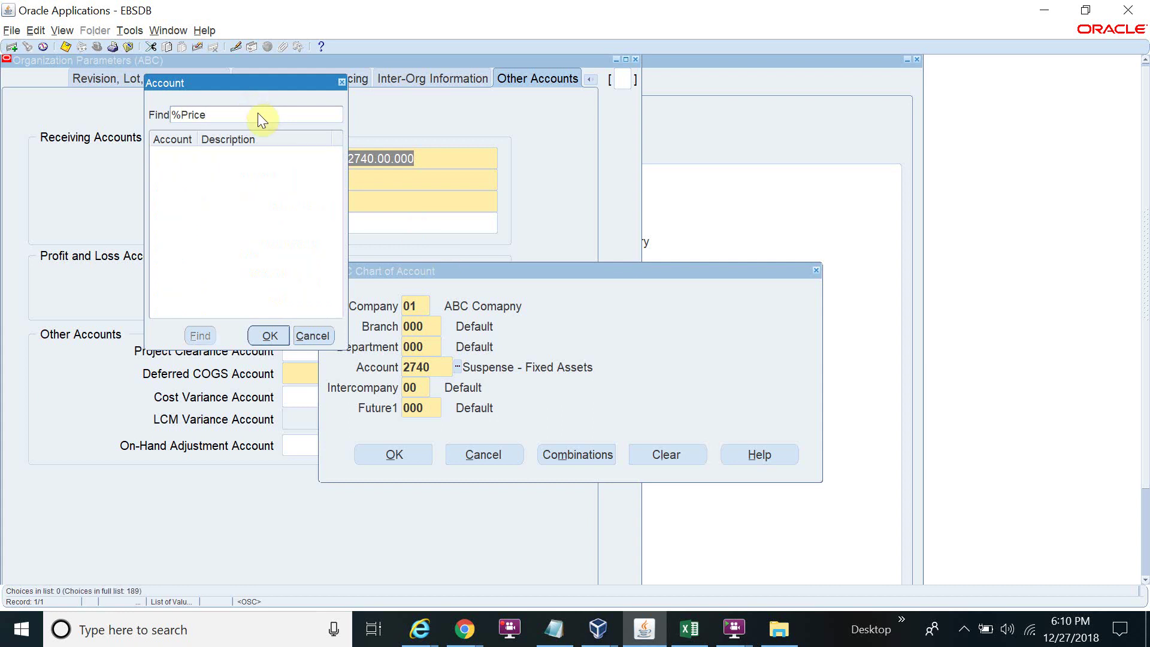
click(294, 112)
text(%)
key(Return)
Search the account segment values for %Varie%.
click(294, 110)
key(BackSpace)
key(BackSpace)
key(BackSpace)
key(BackSpace)
key(BackSpace)
key(BackSpace)
text(Varie%)
key(Return)
Search for %Rece% and set the Purchase Price Variance account segment to 2720 Suspense - Accounts Receivable.
key(BackSpace)
key(BackSpace)
key(BackSpace)
key(BackSpace)
key(BackSpace)
key(BackSpace)
text(Rece%)
key(Return)
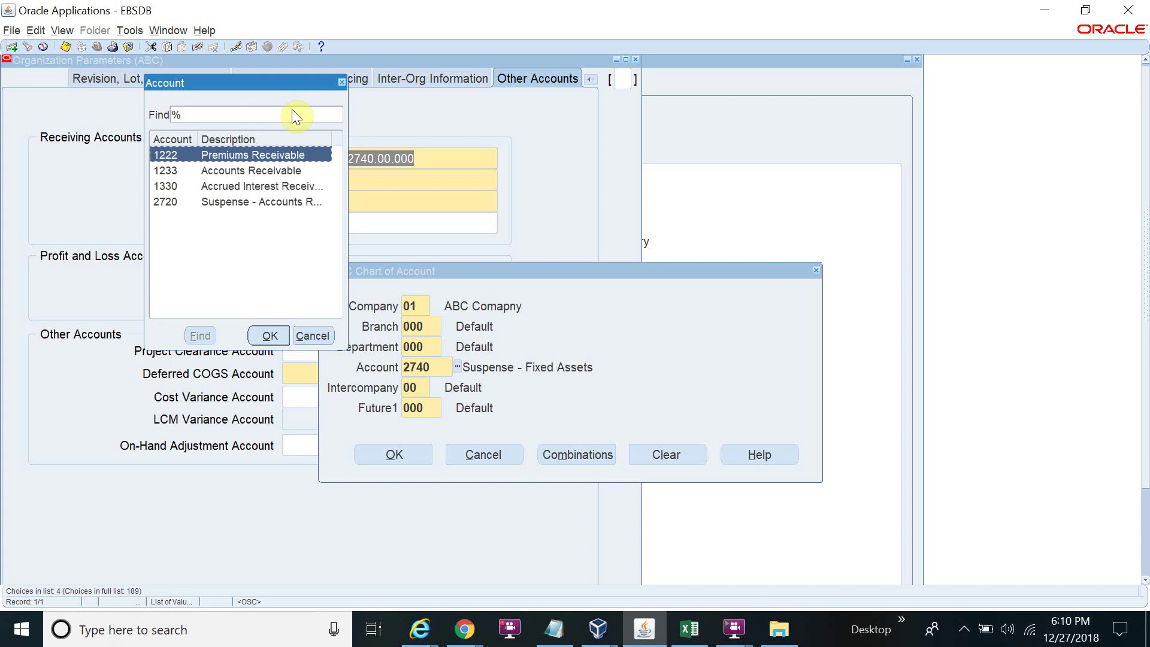
key(Down)
key(Down)
key(Down)
key(Return)
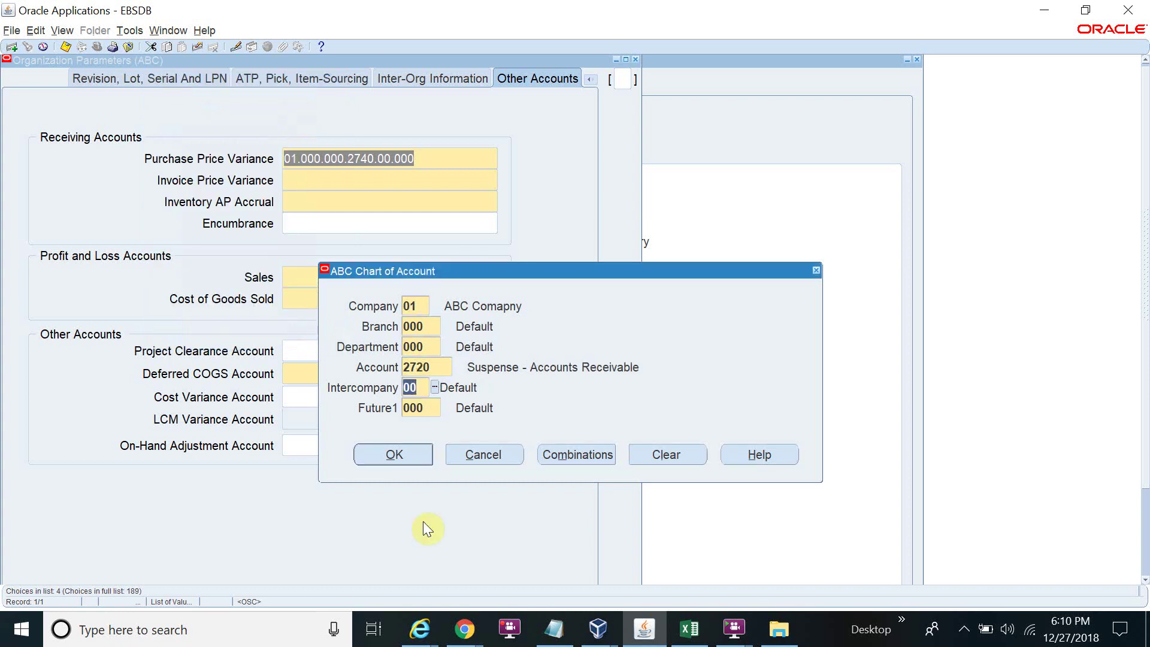
Confirm the Purchase Price Variance account and copy 01.000.000.2720.00.000 into Invoice Price Variance and Inventory AP Accrual.
click(388, 447)
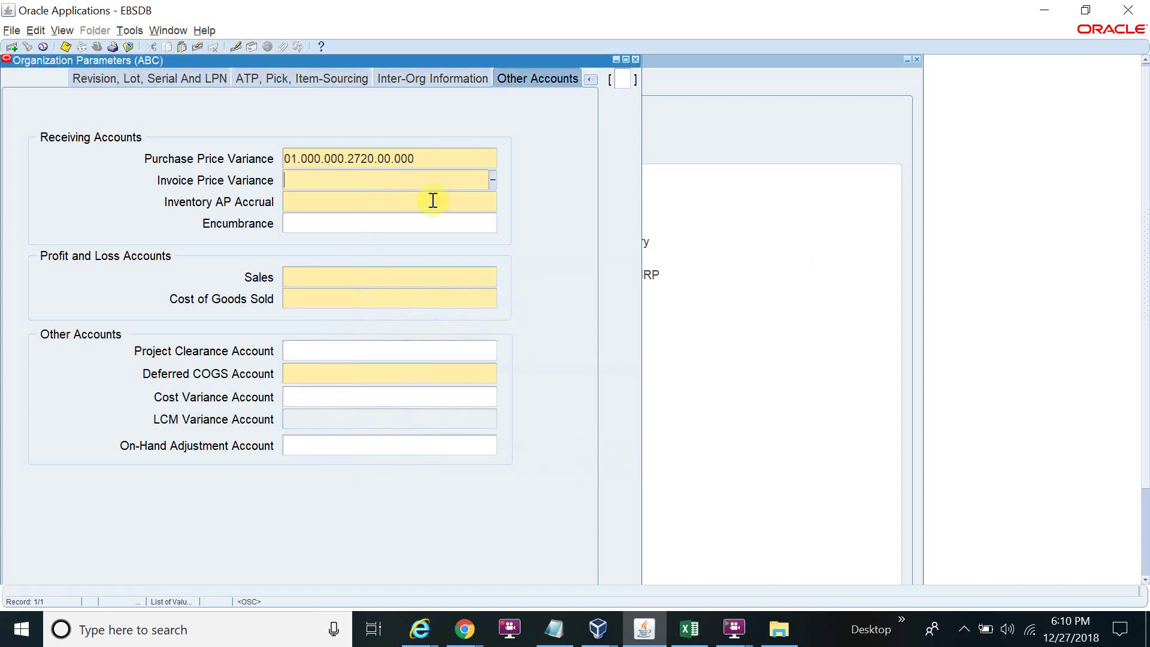
key(shift+Home)
key(ctrl+c)
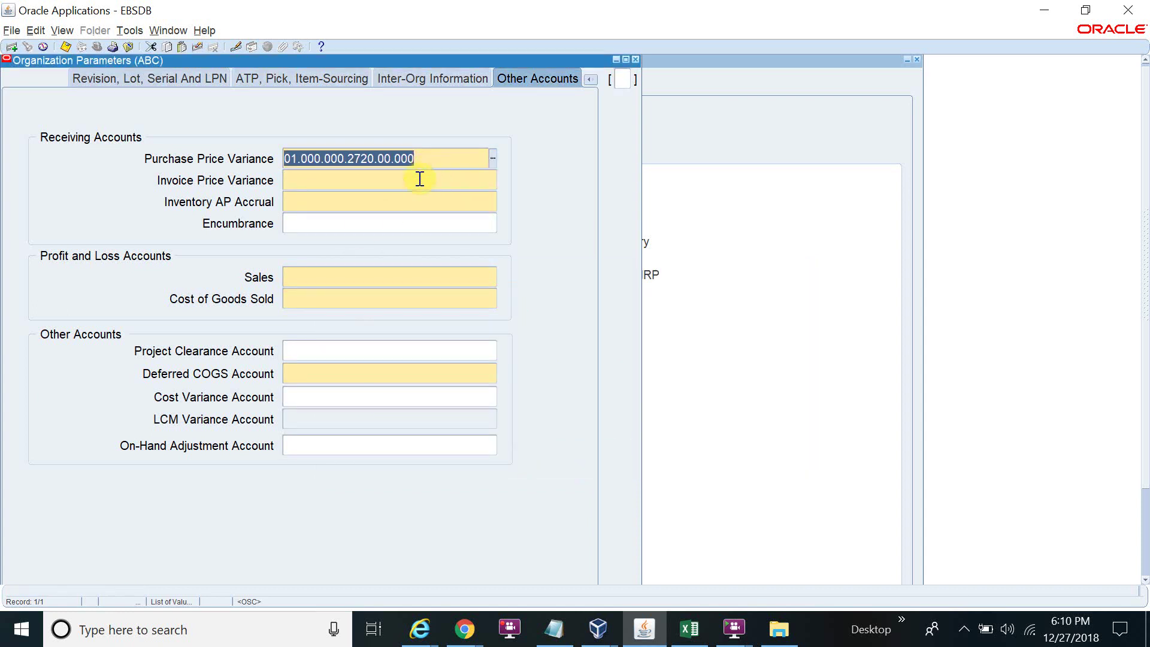
click(423, 180)
key(ctrl+v)
click(420, 200)
key(ctrl+v)
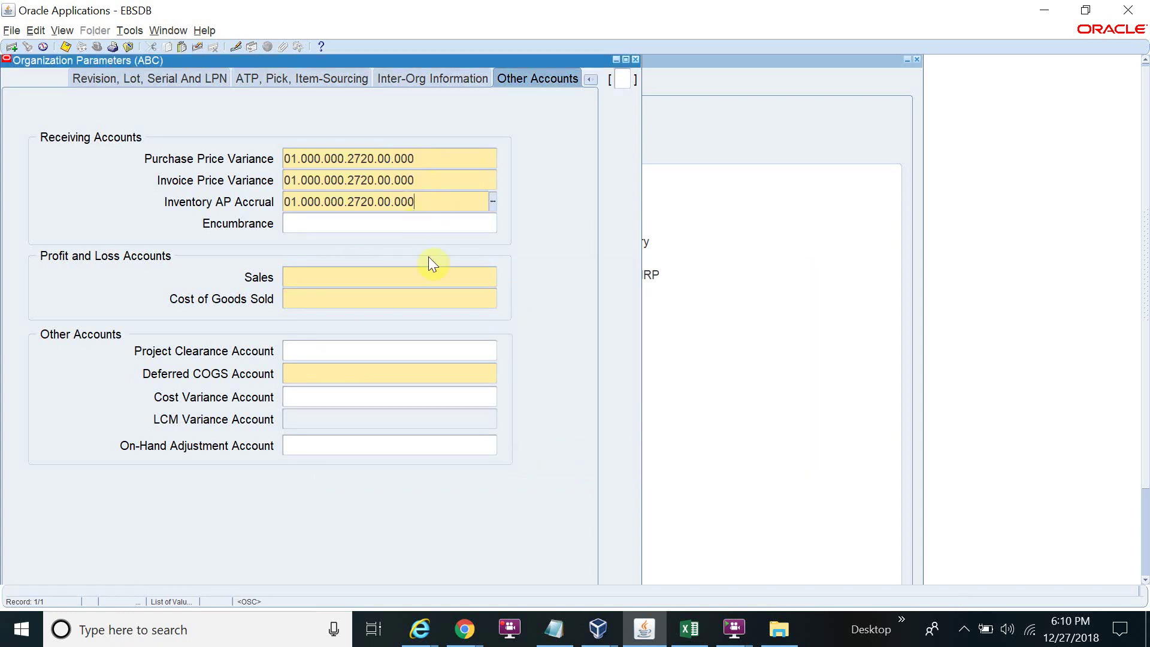
Paste 01.000.000.2720.00.000 as the Sales, Cost of Goods Sold and Deferred COGS accounts.
click(424, 287)
key(ctrl+v)
click(415, 293)
key(ctrl+v)
click(415, 370)
key(ctrl+v)
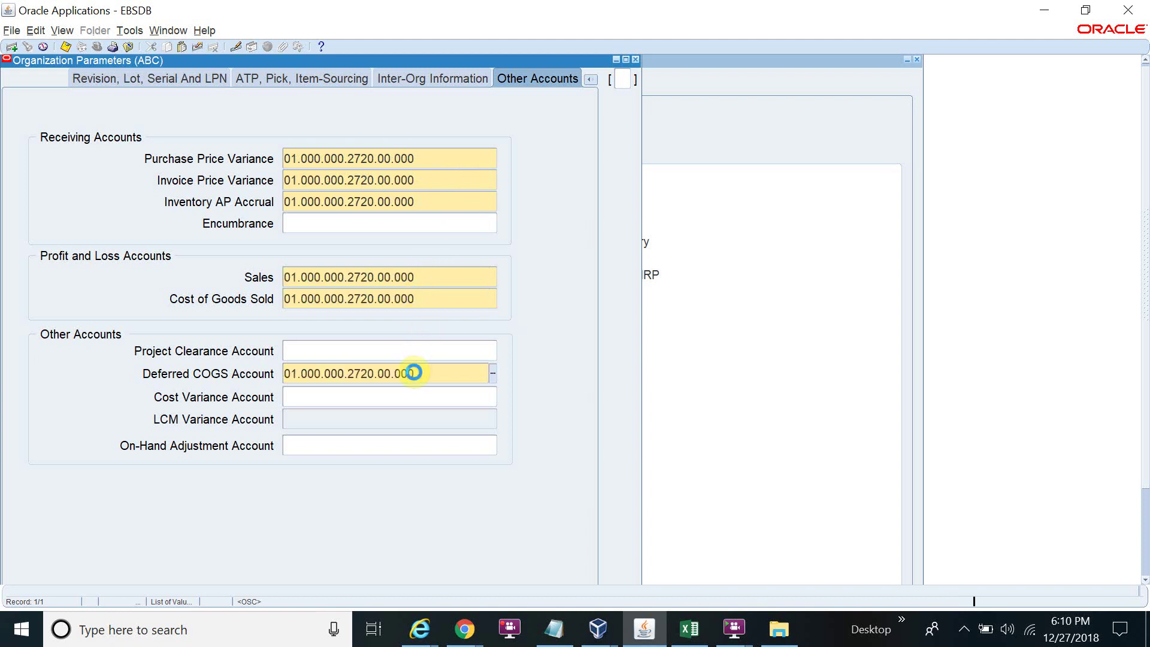
Save the ABC organization parameters and close the Organization Parameters and Organization windows.
click(292, 206)
click(1, 98)
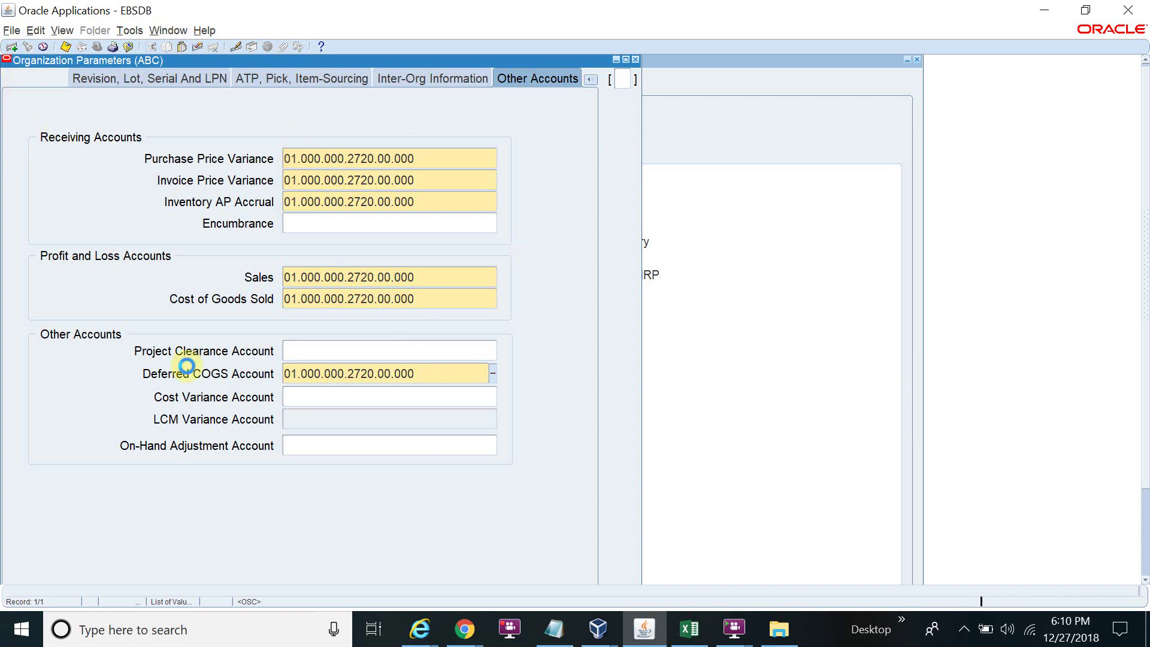
key(ctrl+s)
click(715, 422)
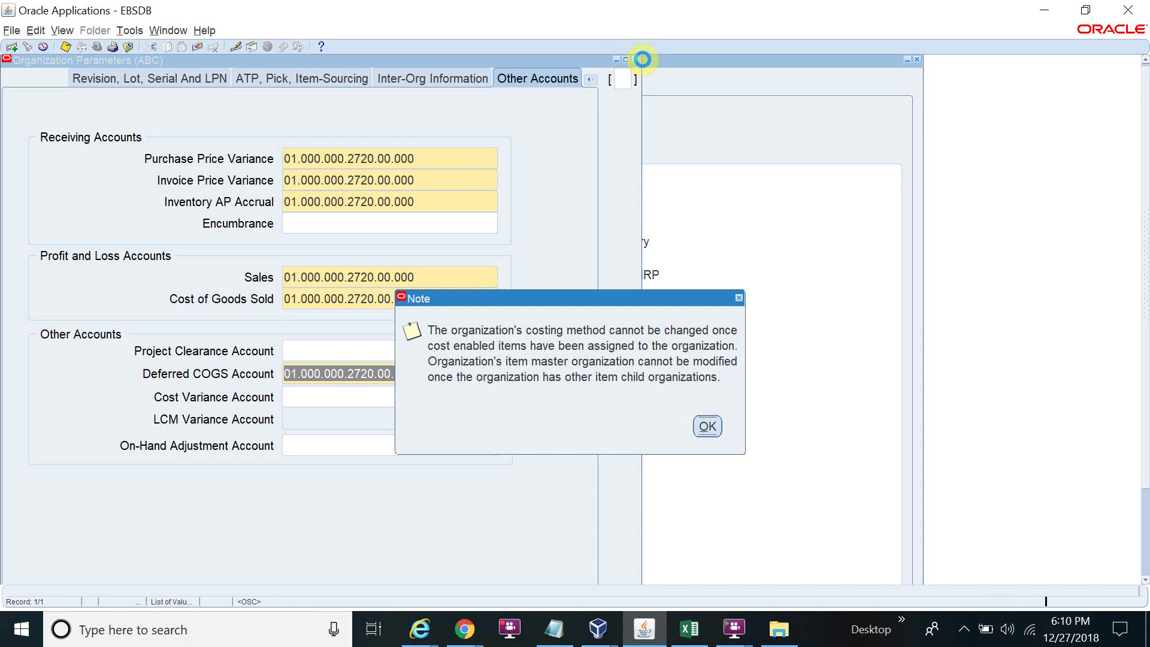
click(636, 60)
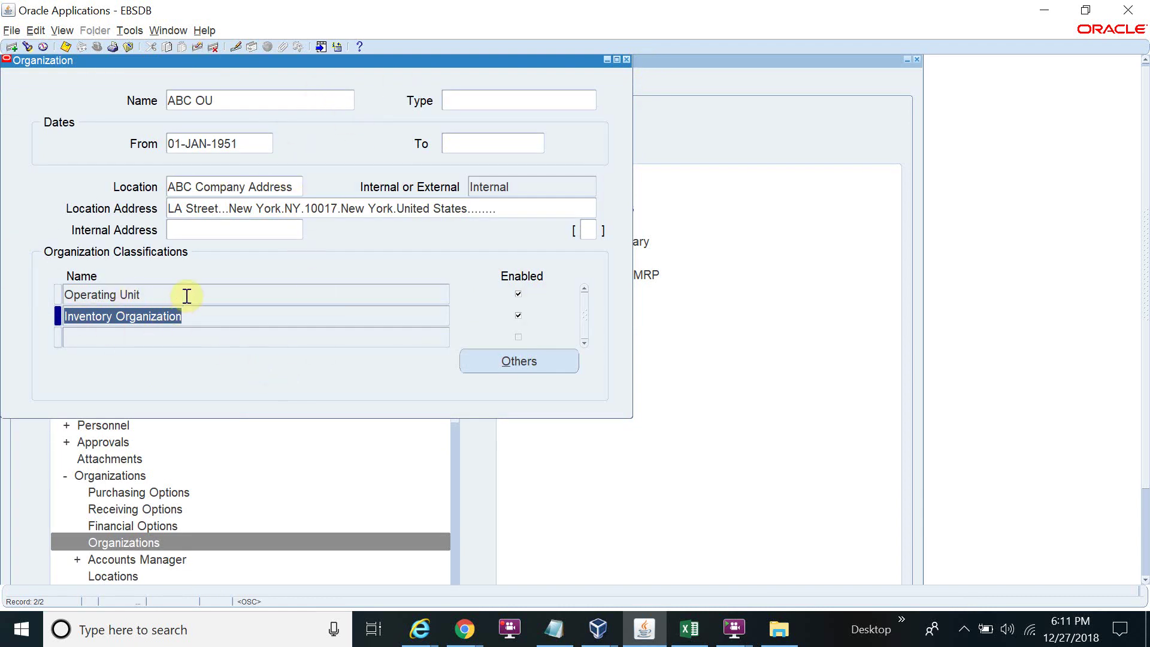
click(627, 59)
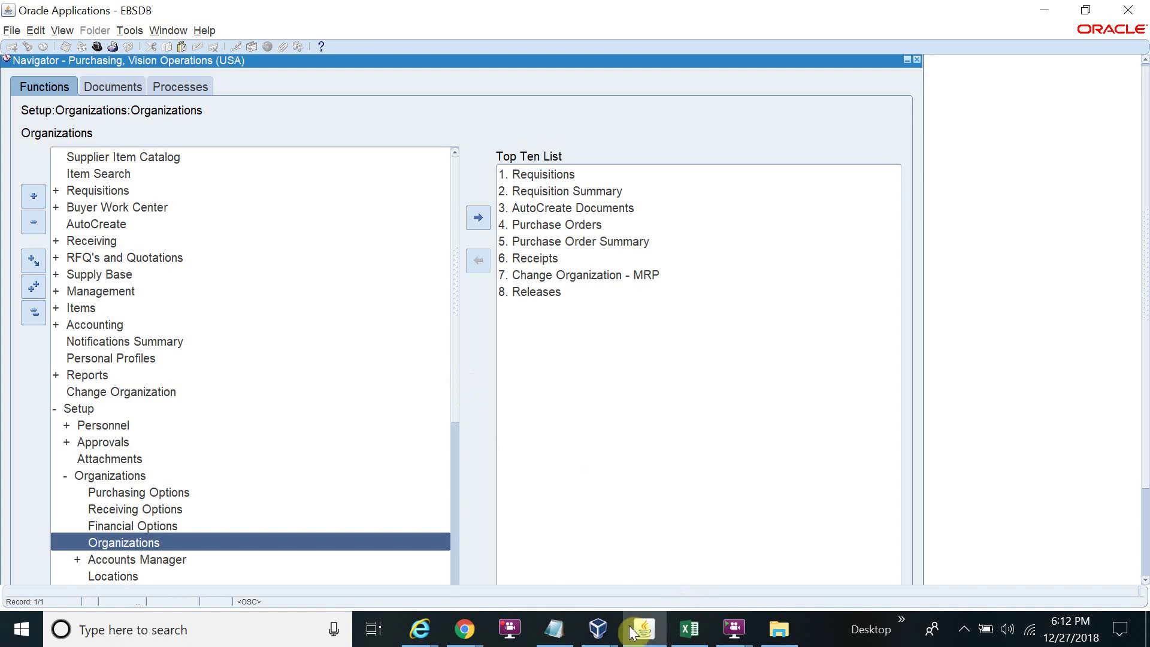
click(510, 629)
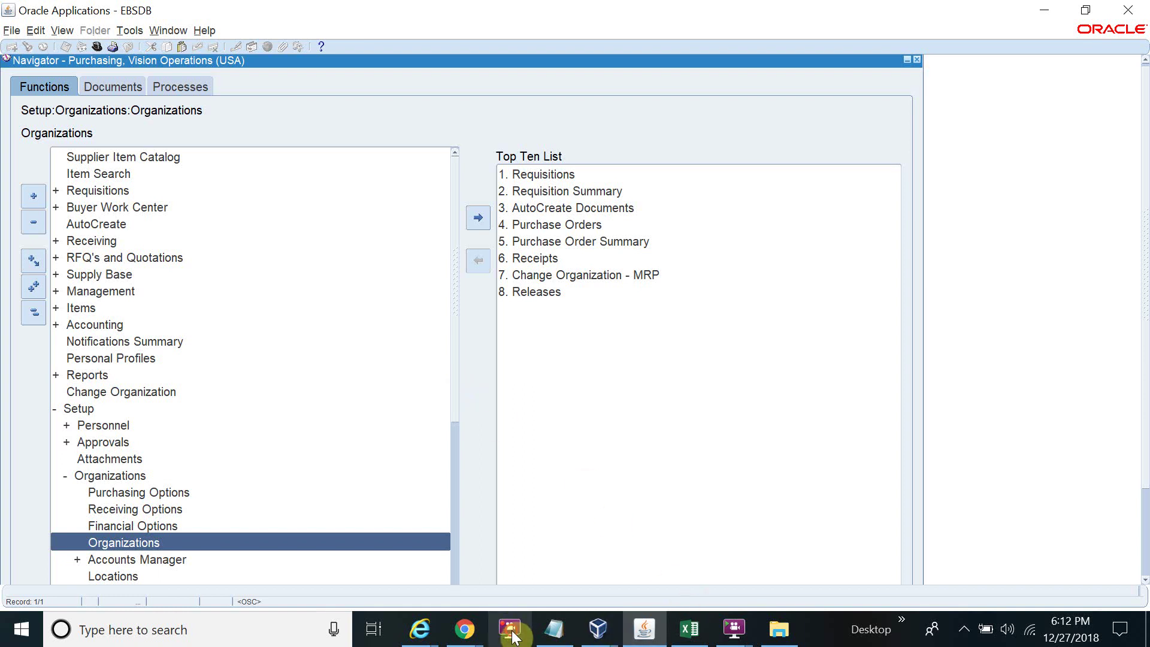